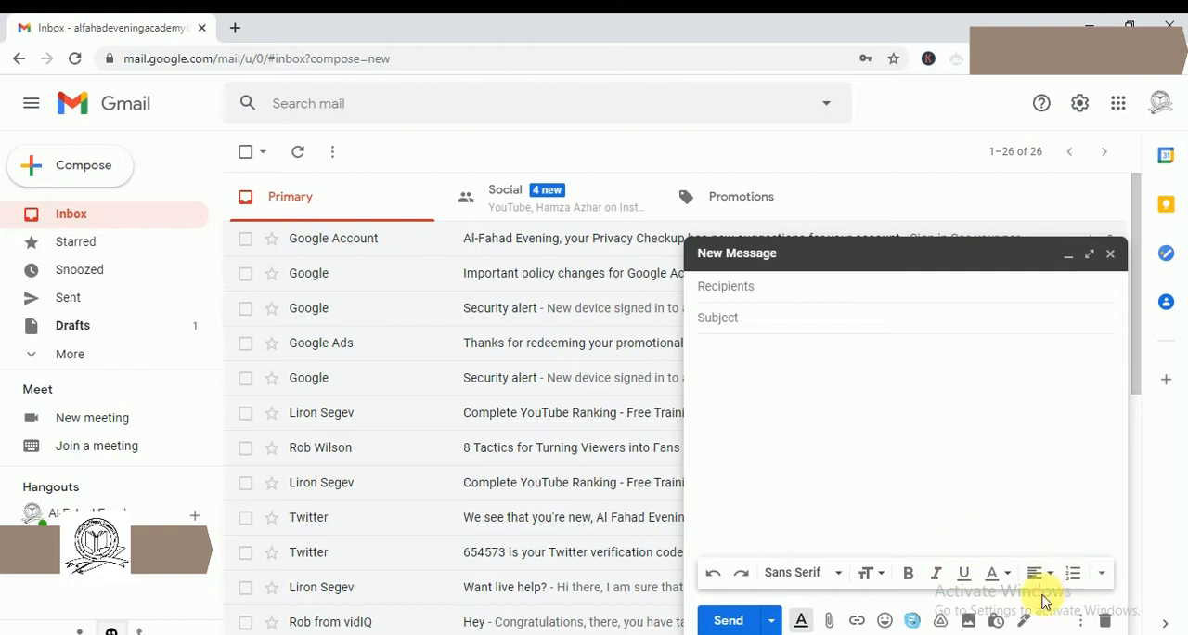
left_click(1102, 575)
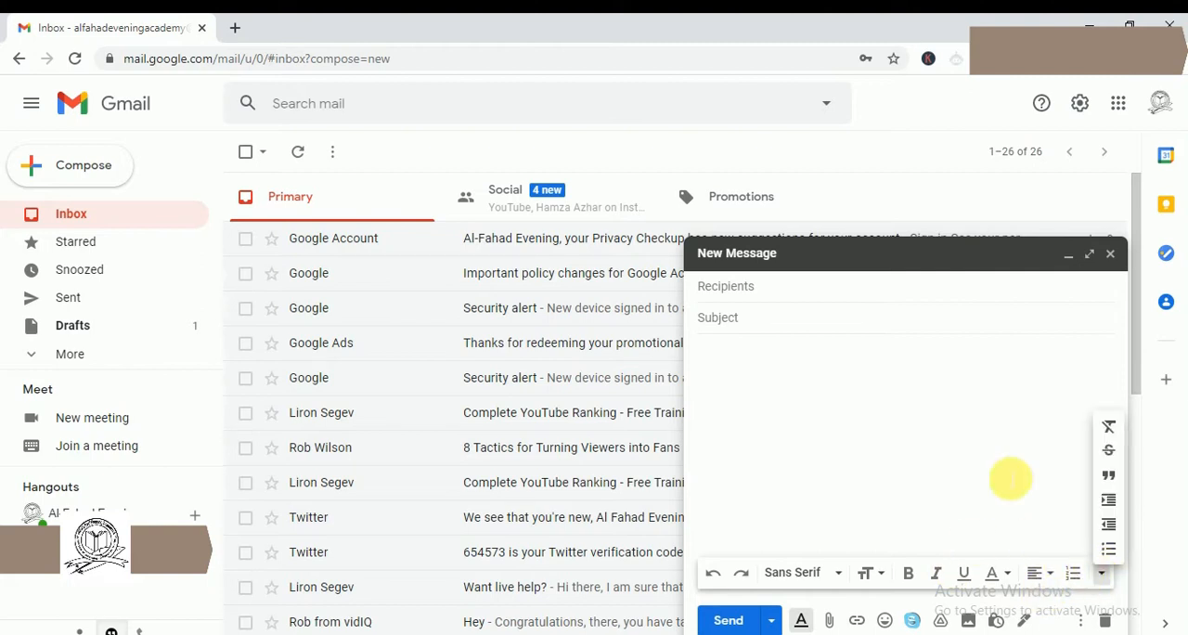
left_click(990, 450)
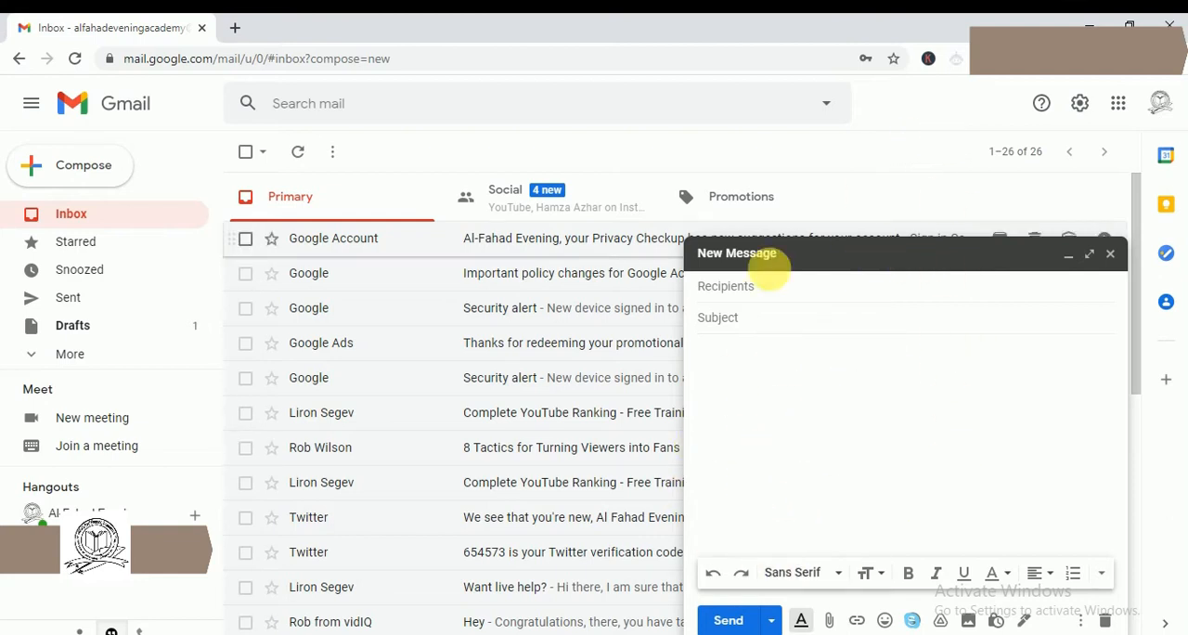
- Open Google Sheets from the Google apps and create a blank spreadsheet
left_click(1121, 107)
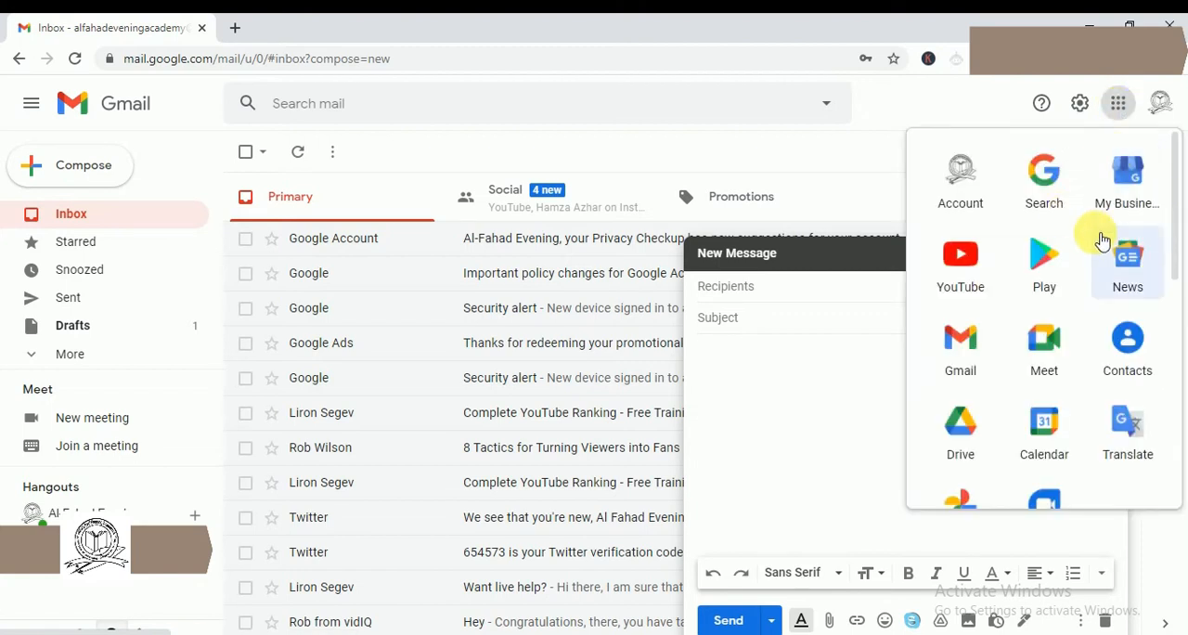
scroll(1077, 344, "down", 2)
scroll(1048, 465, "down", 1)
scroll(1021, 429, "up", 1)
scroll(1022, 430, "up", 1)
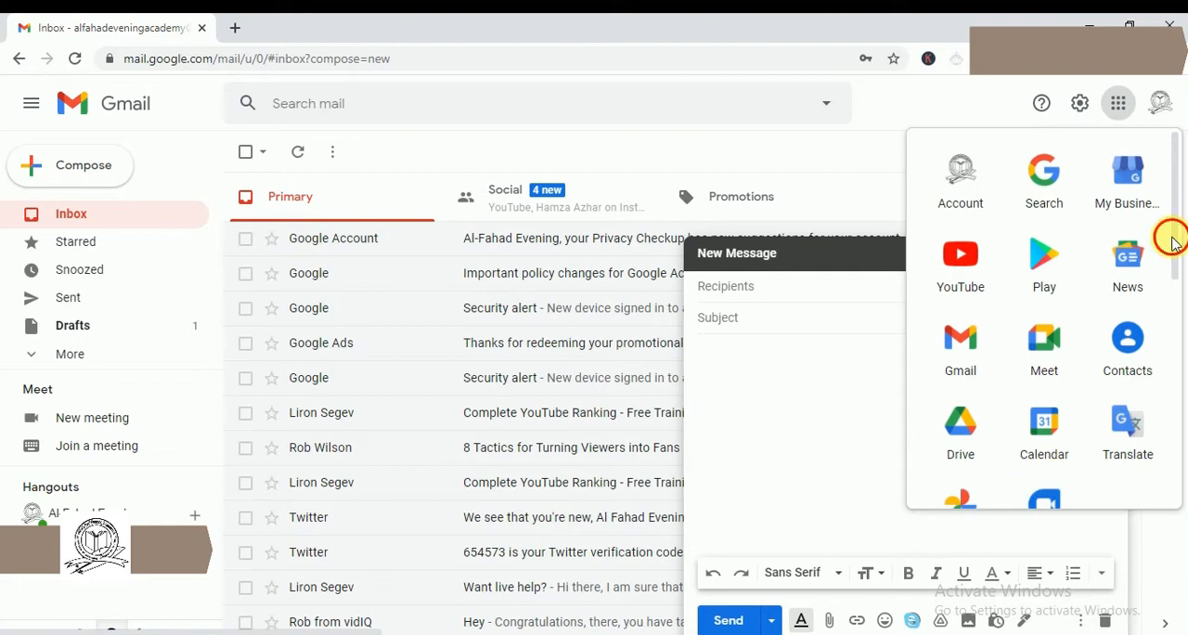
left_click_drag(1172, 243, 1178, 417)
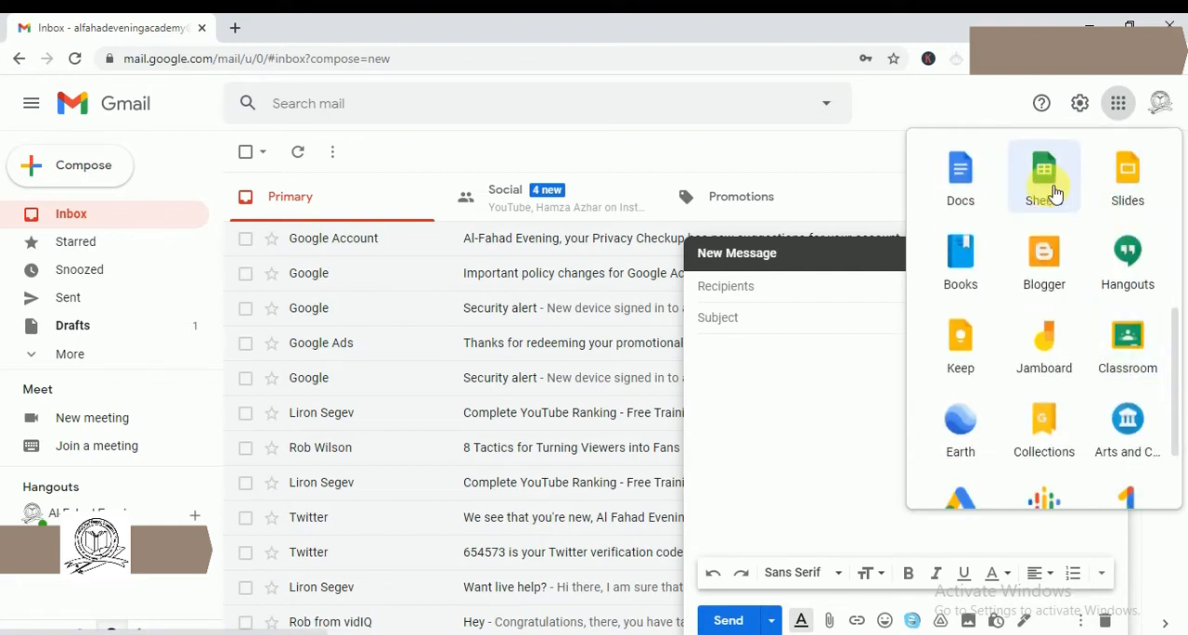
left_click(344, 17)
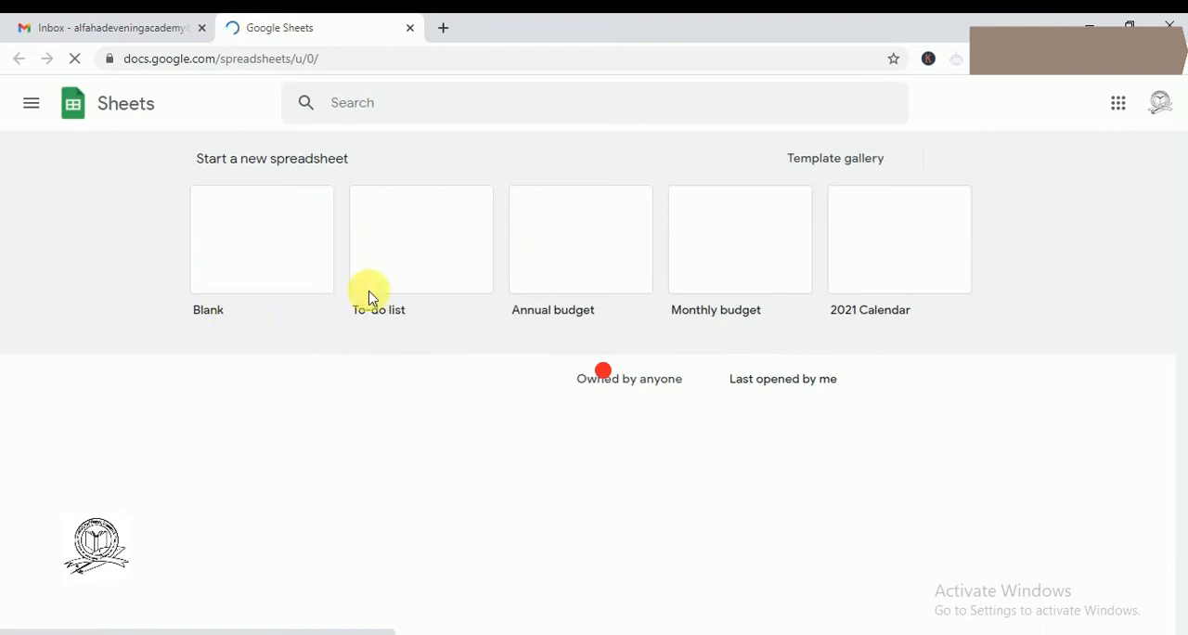
left_click(274, 261)
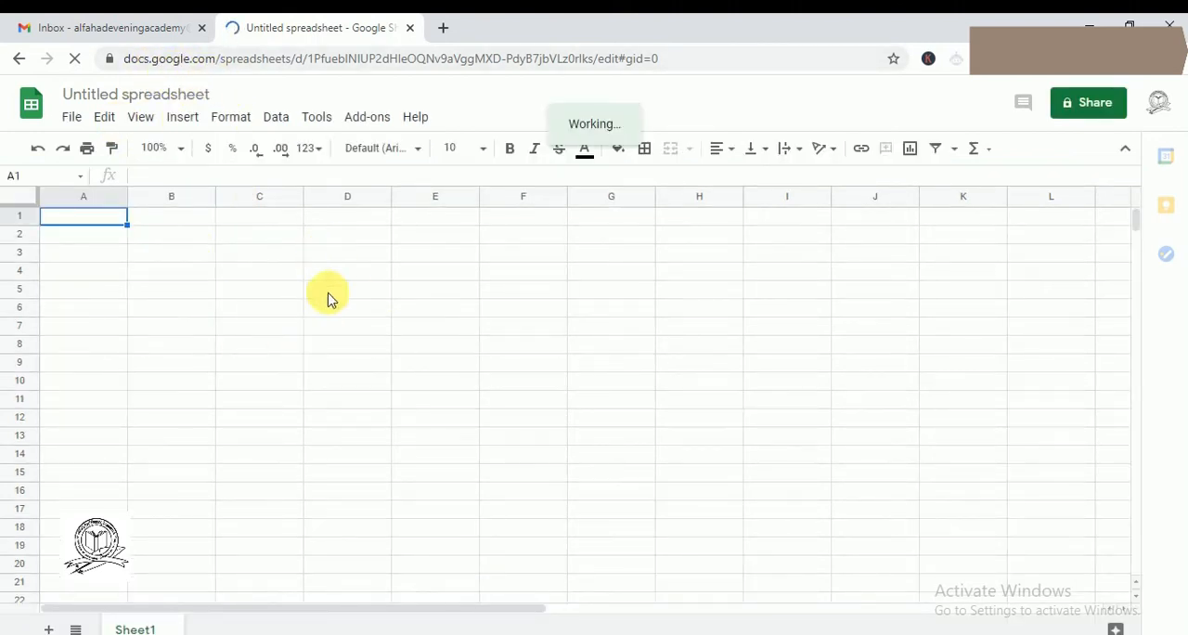
- Enter the column headers S.NO., Name and Salary in cells A1 to C1
left_click(153, 235)
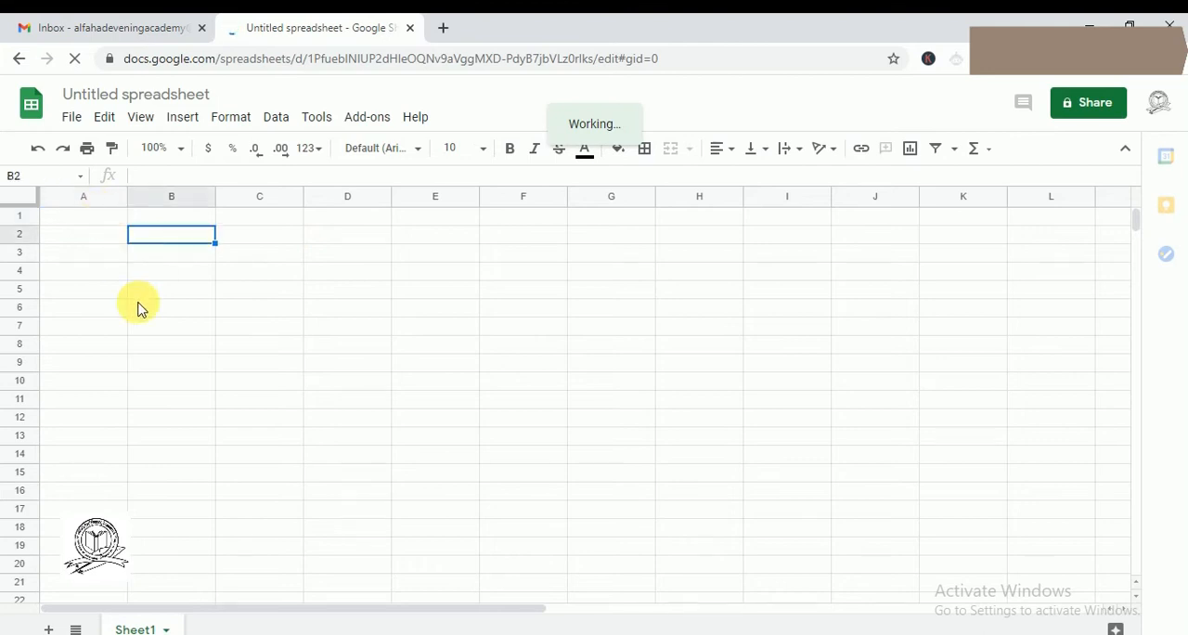
left_click(111, 222)
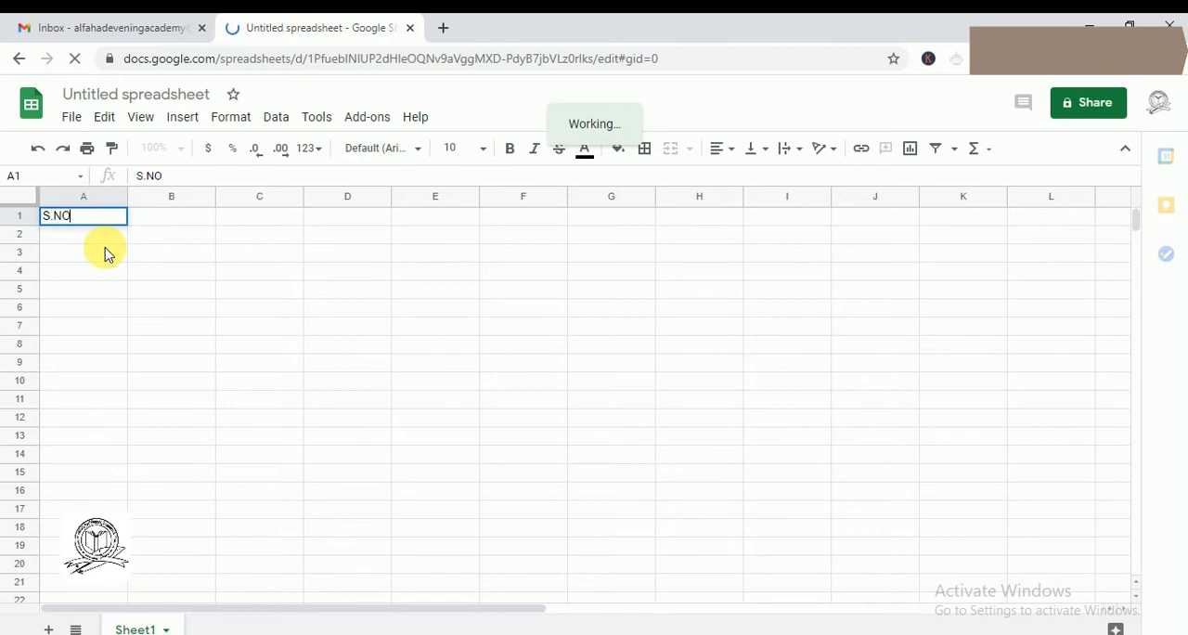
left_click(168, 229)
type("Name")
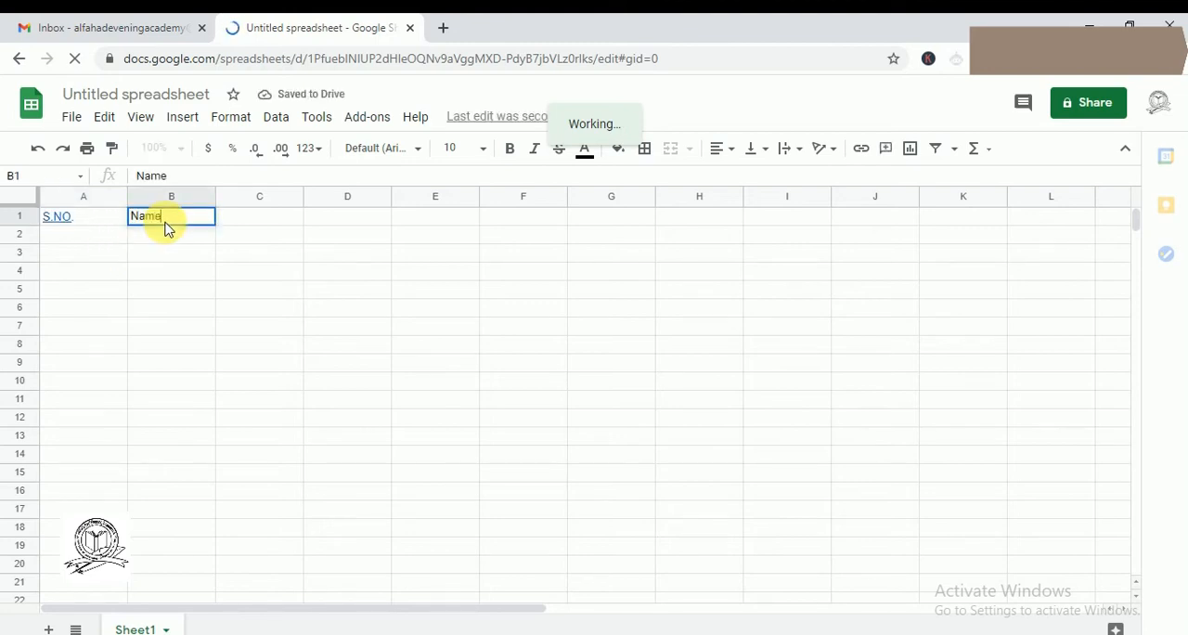
left_click(288, 227)
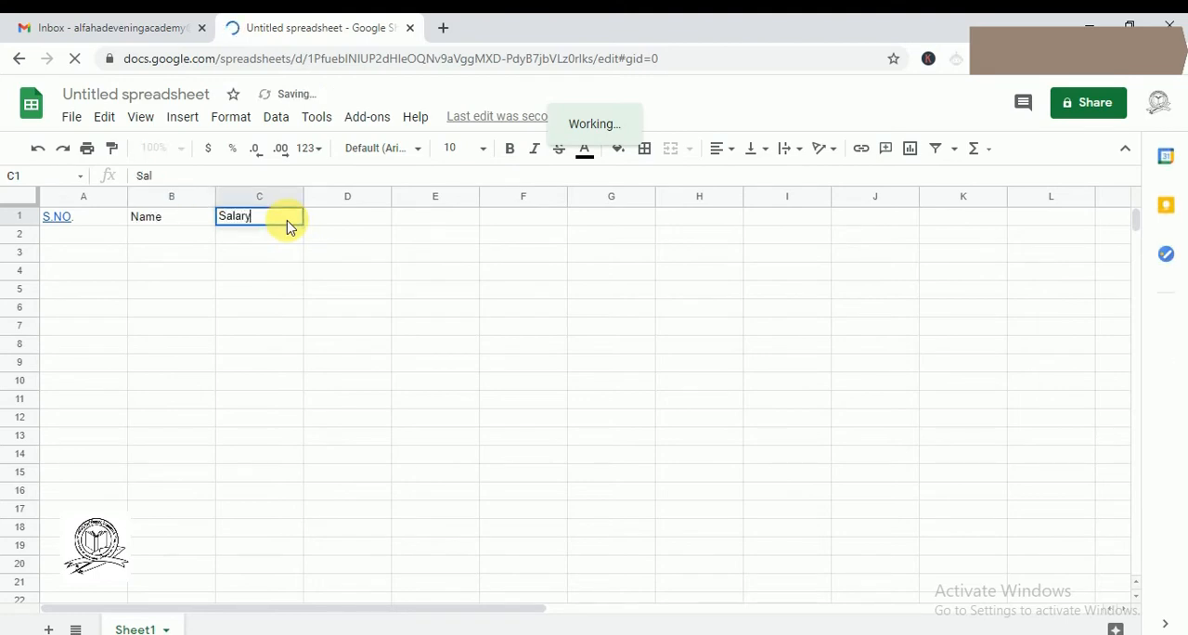
type("Salary")
- Fill in the serial numbers 1, 2 and 3 in cells A2 to A4
left_click(104, 237)
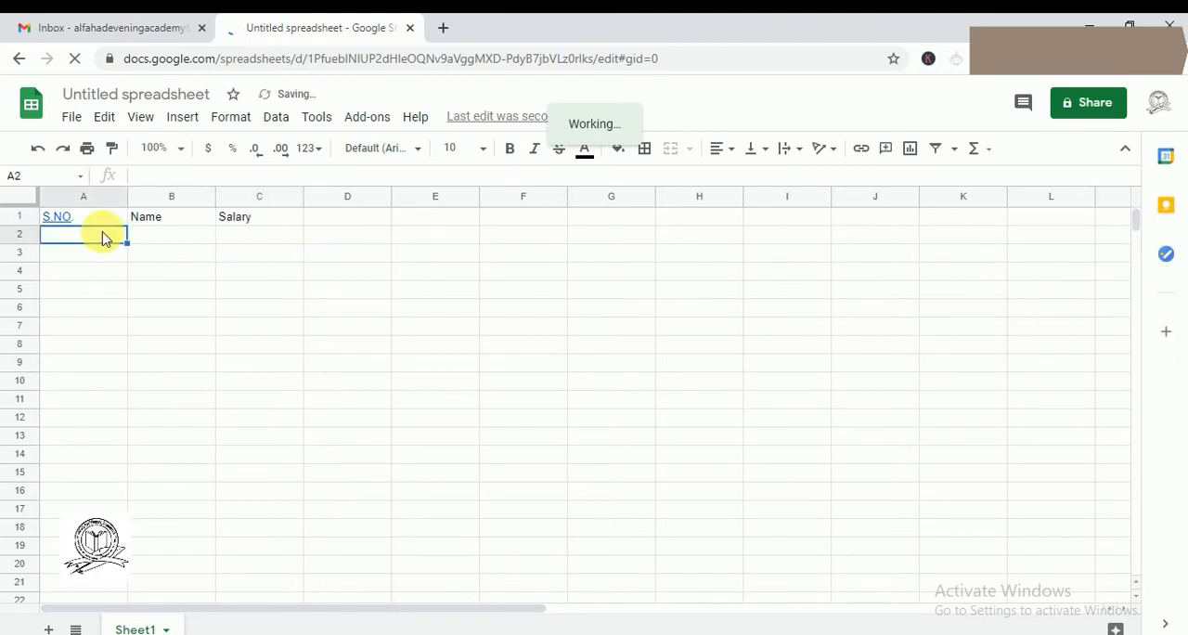
type("1")
key("Return")
type("2")
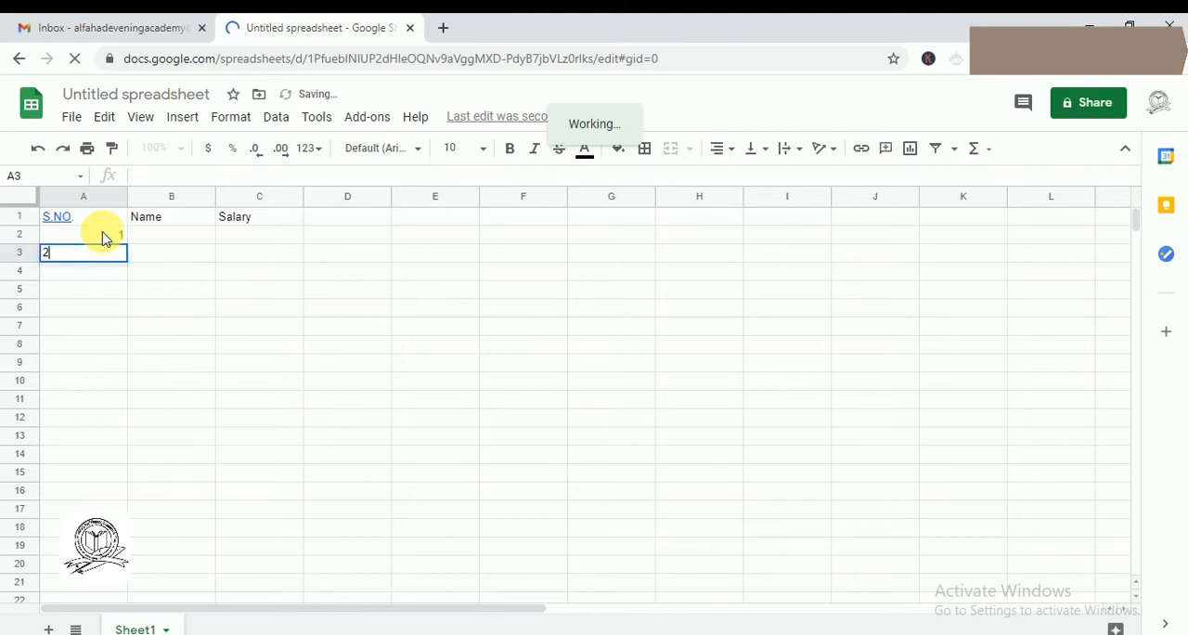
key("Return")
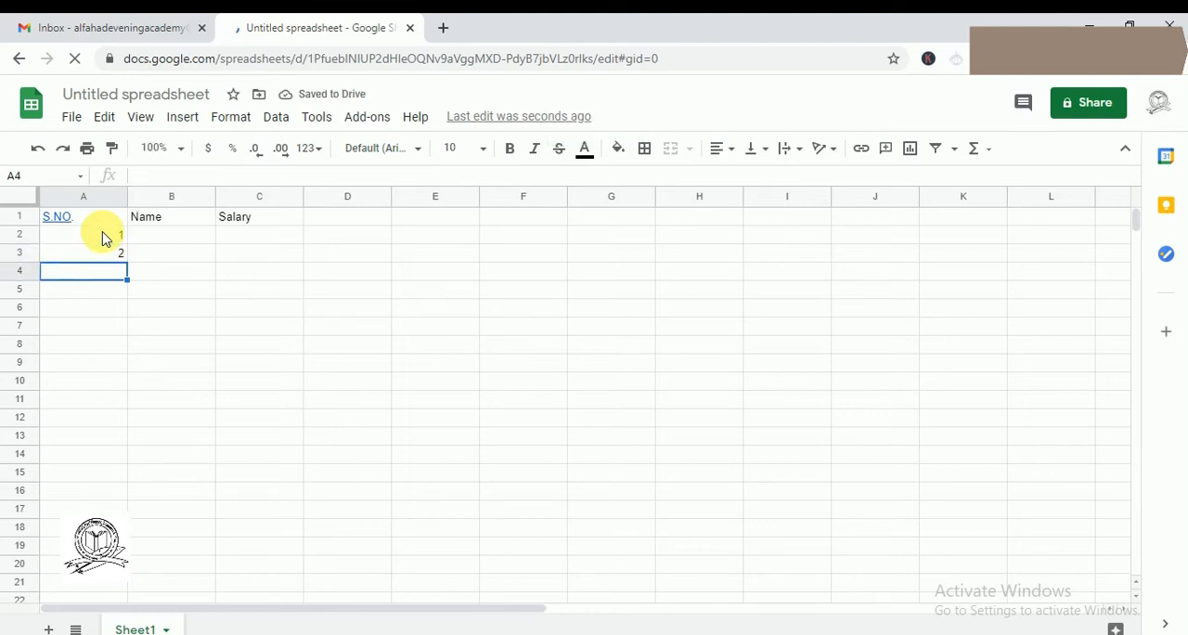
type("3")
left_click(234, 324)
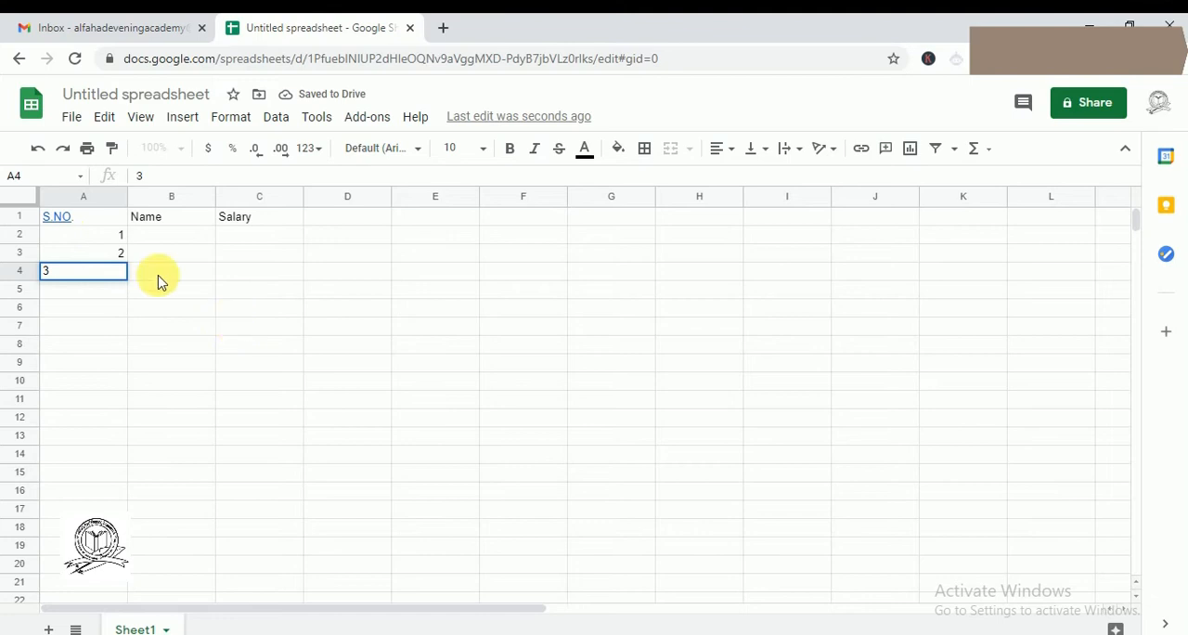
- Center-align the serial numbers in cells A2 to A4
left_click(119, 239)
left_click_drag(117, 275, 117, 269)
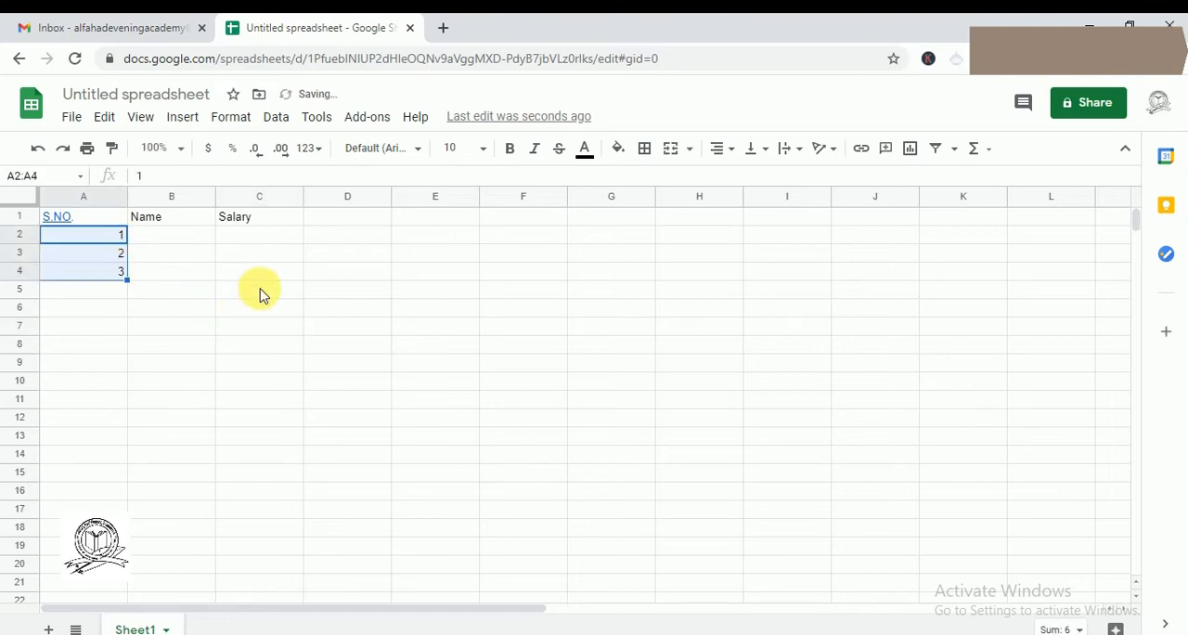
left_click(726, 152)
left_click(746, 175)
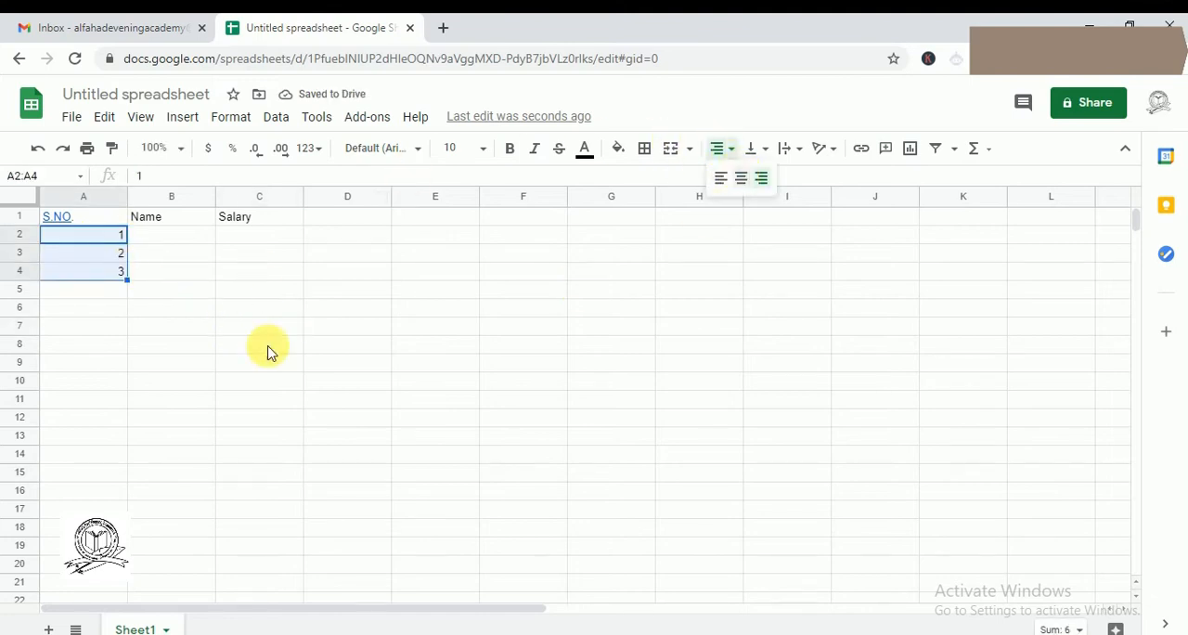
- Enter the three people's names in cells B2 to B4 under the Name header
left_click(153, 238)
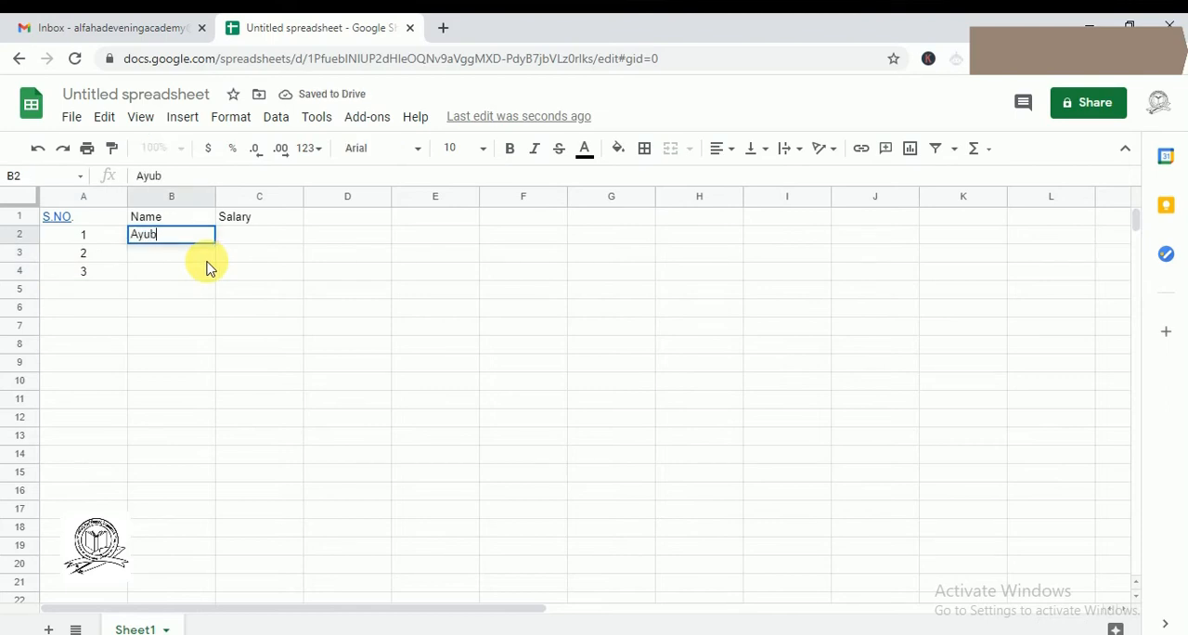
key("Return")
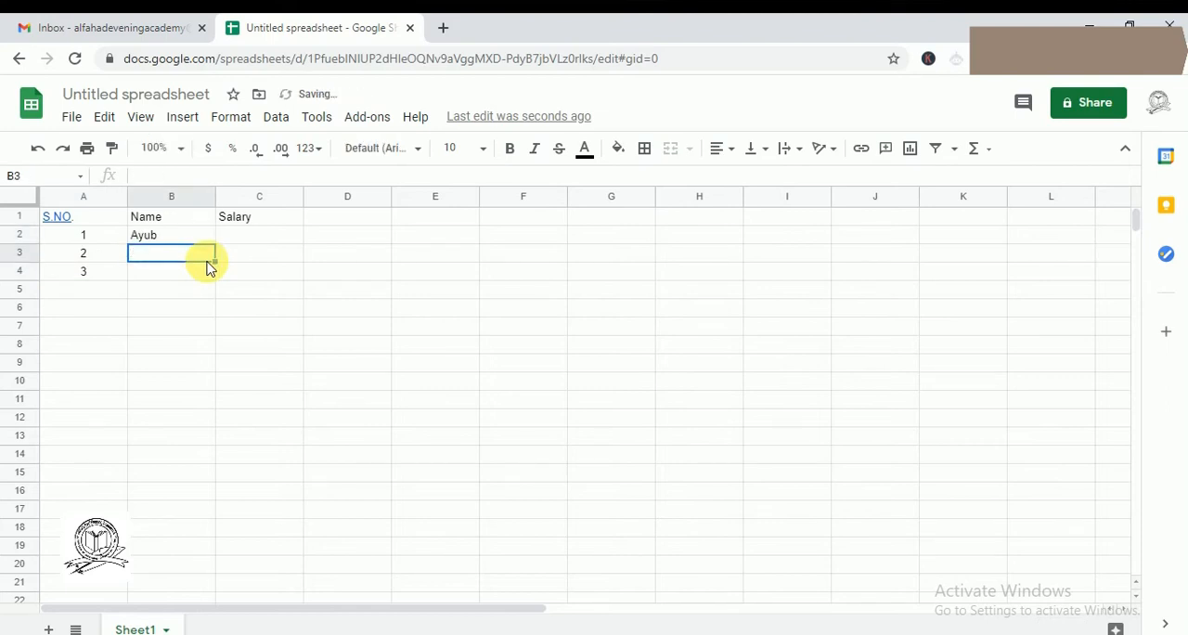
key("Return")
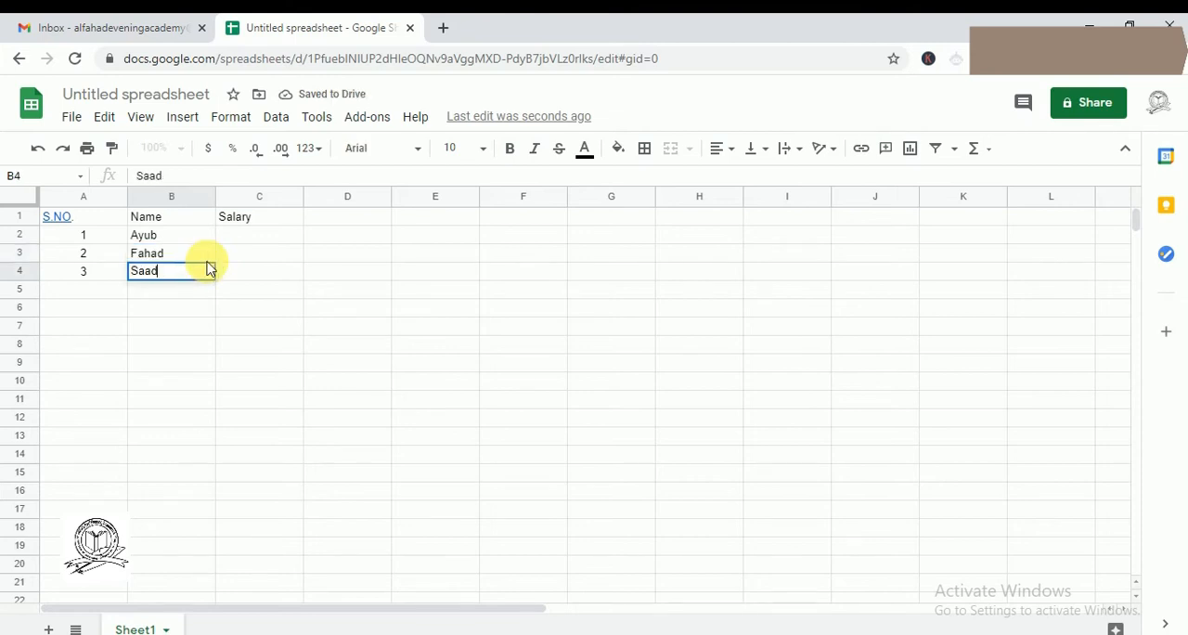
type("Saad")
- Enter the salaries 20000, 25000 and 30000 in cells C2 to C4
key("Up")
key("Up")
key("Right")
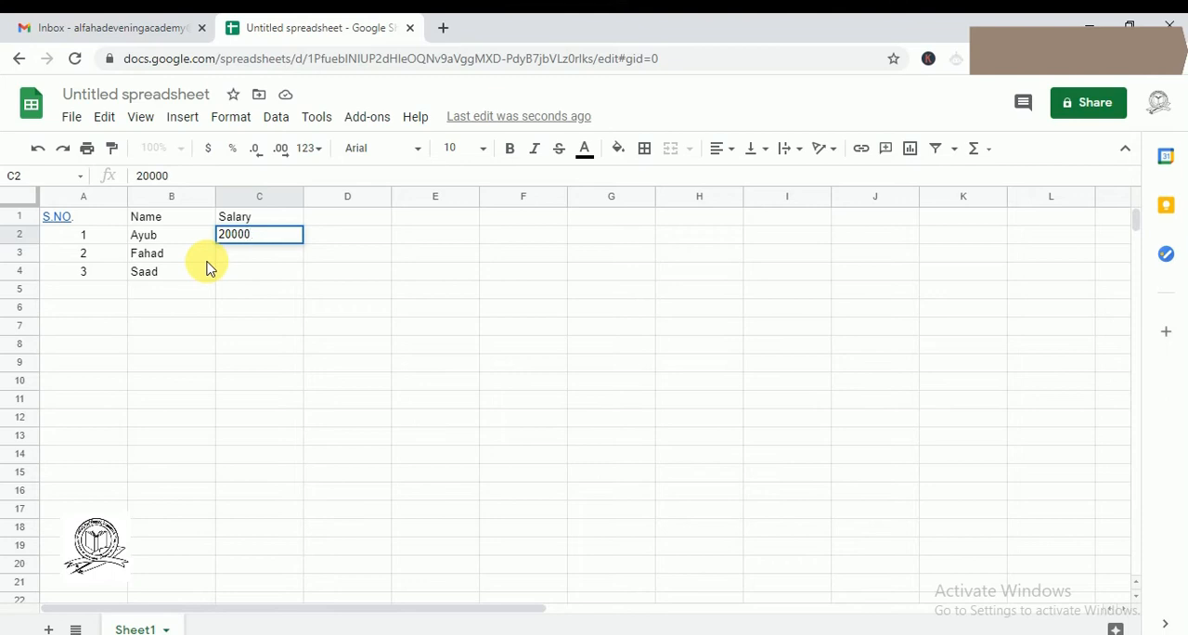
key("Return")
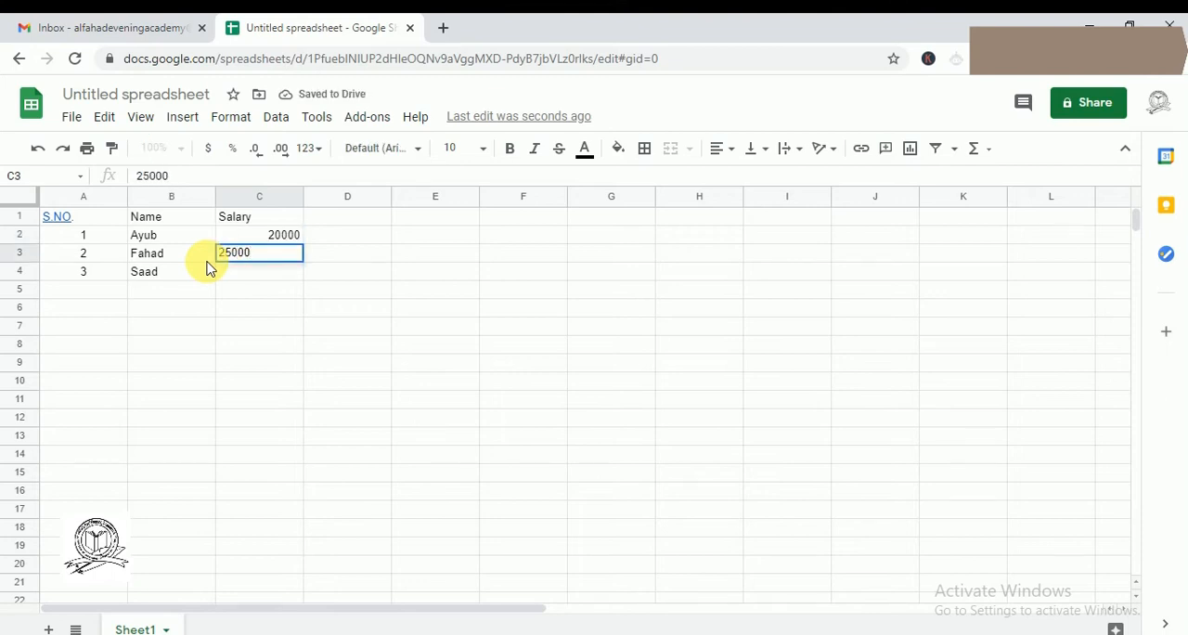
key("Return")
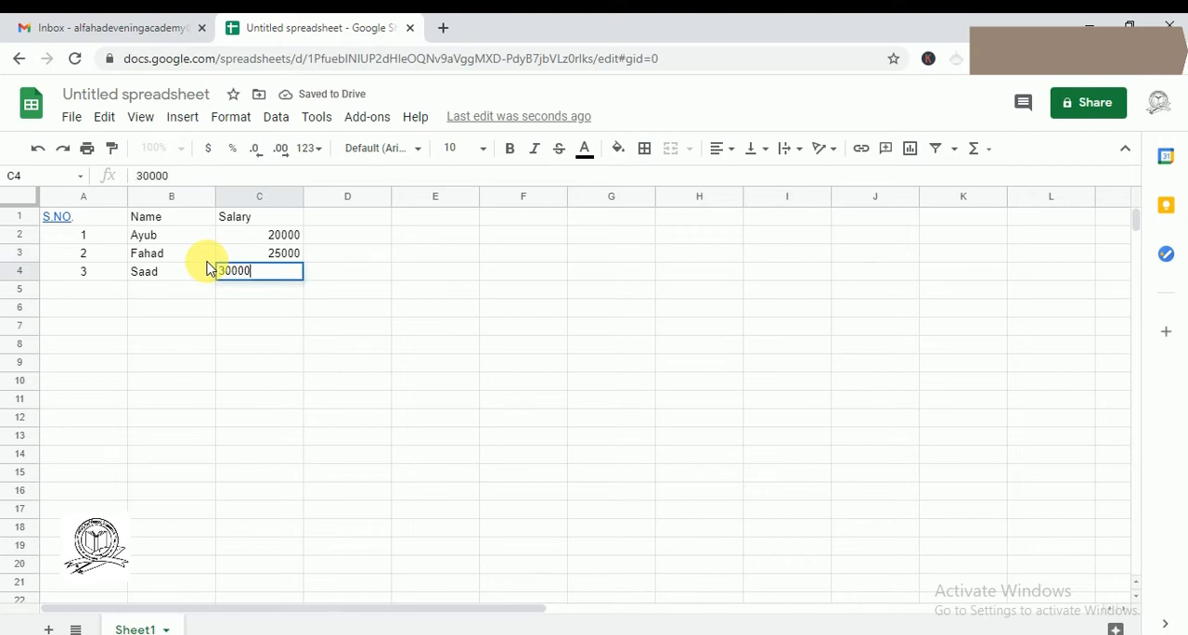
- Change the first salary in C2 to 30000 and the last salary in C4 to 20000
left_click(279, 234)
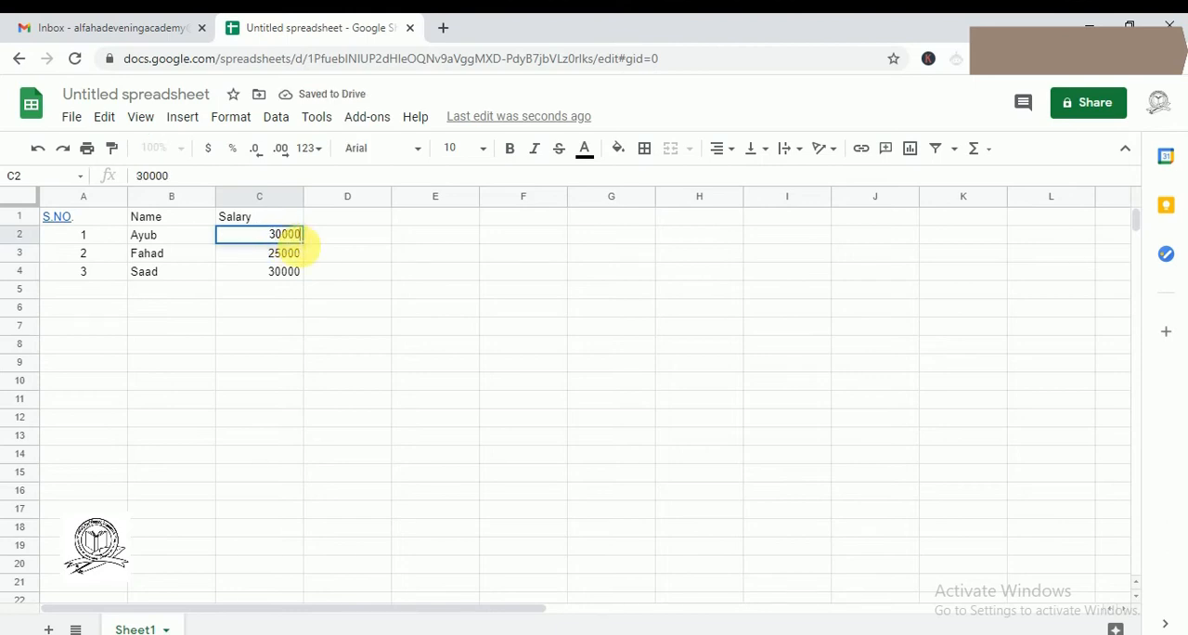
left_click(288, 275)
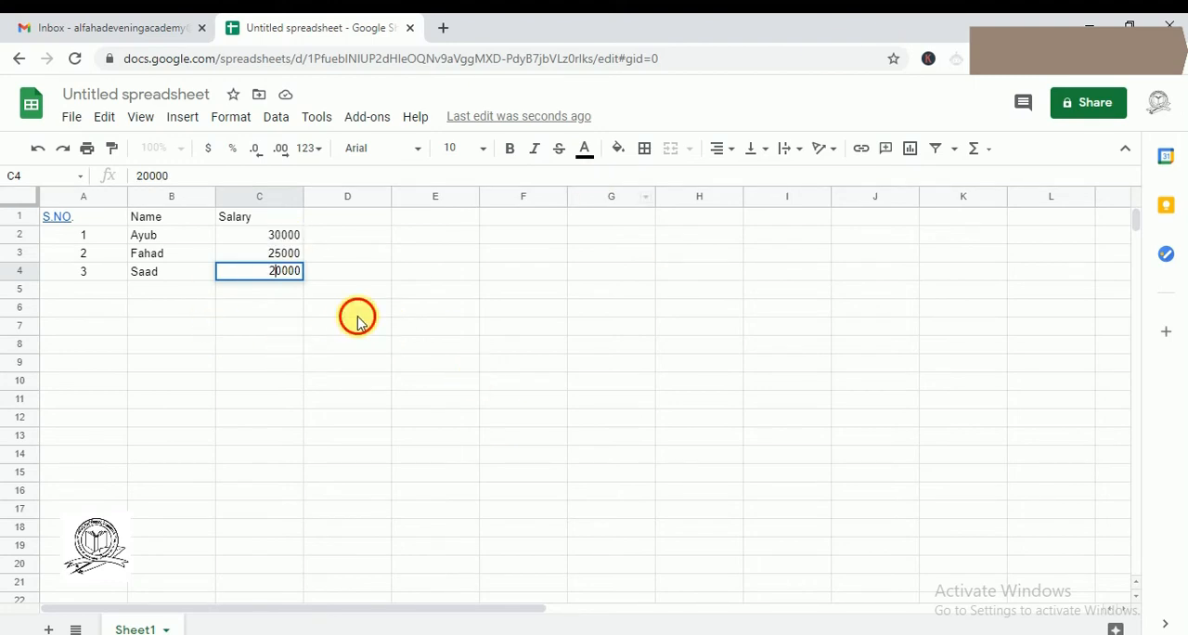
left_click(316, 308)
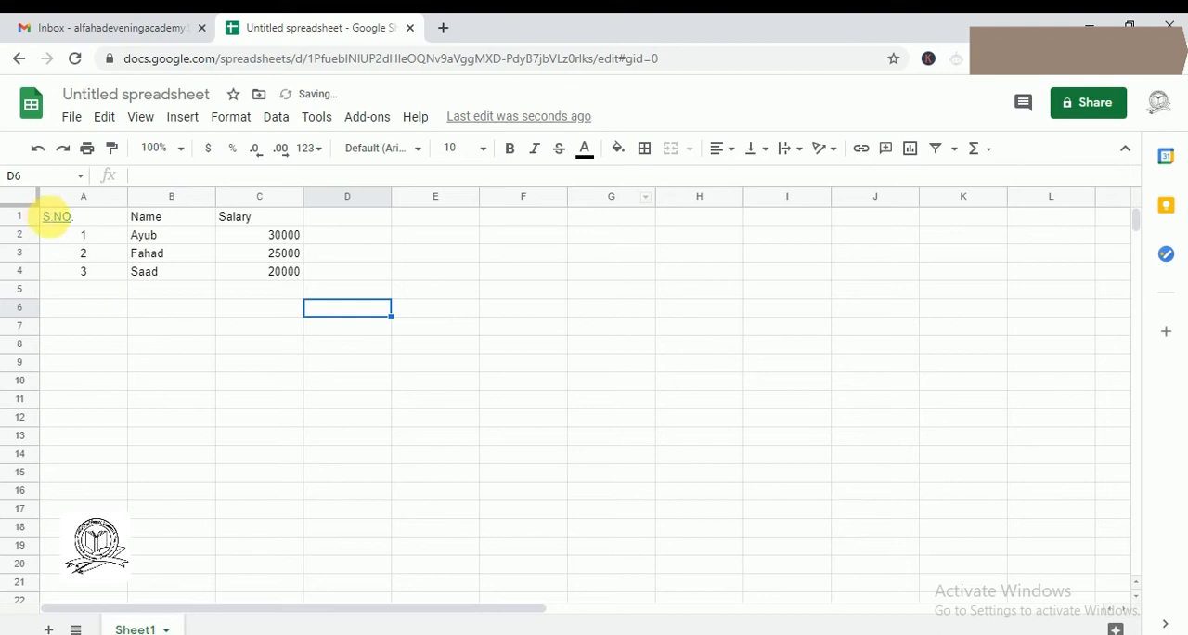
- Move the whole table from A1:C4 so that it starts at cell D3
mouse_move(48, 217)
left_click(50, 292)
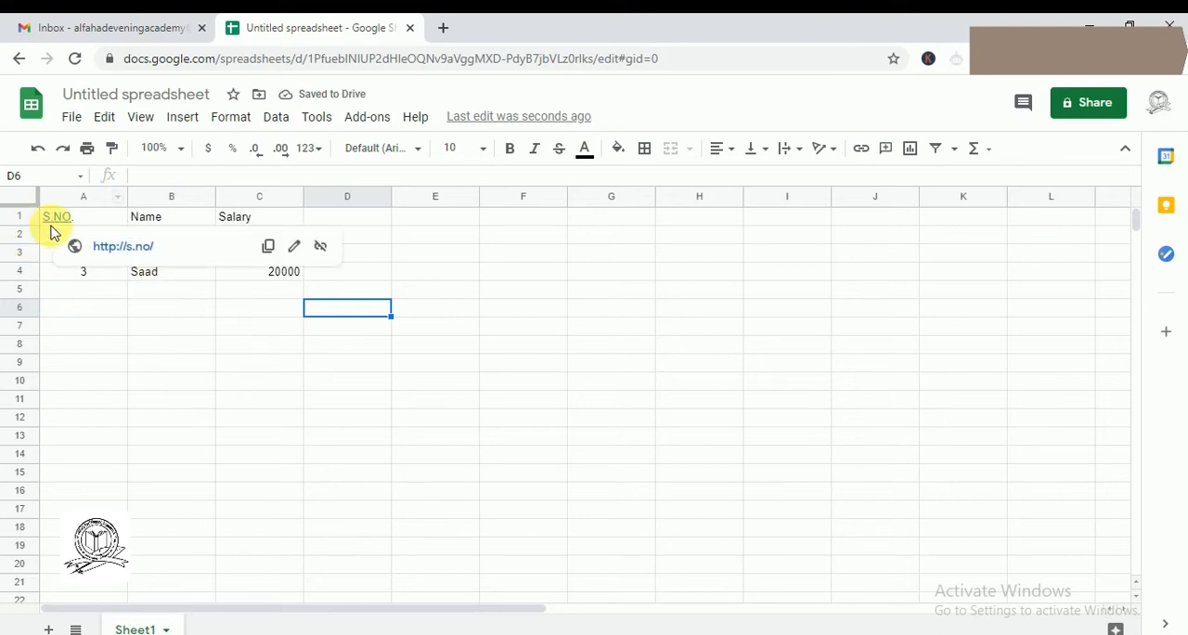
left_click_drag(47, 220, 302, 281)
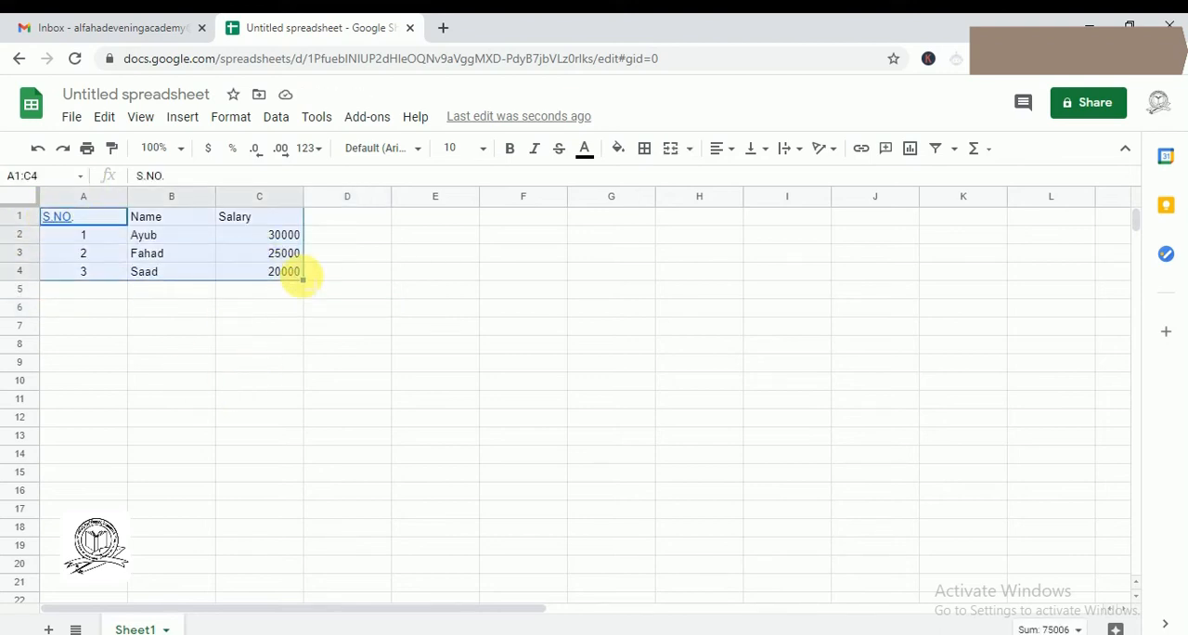
key("ctrl+c")
left_click(334, 256)
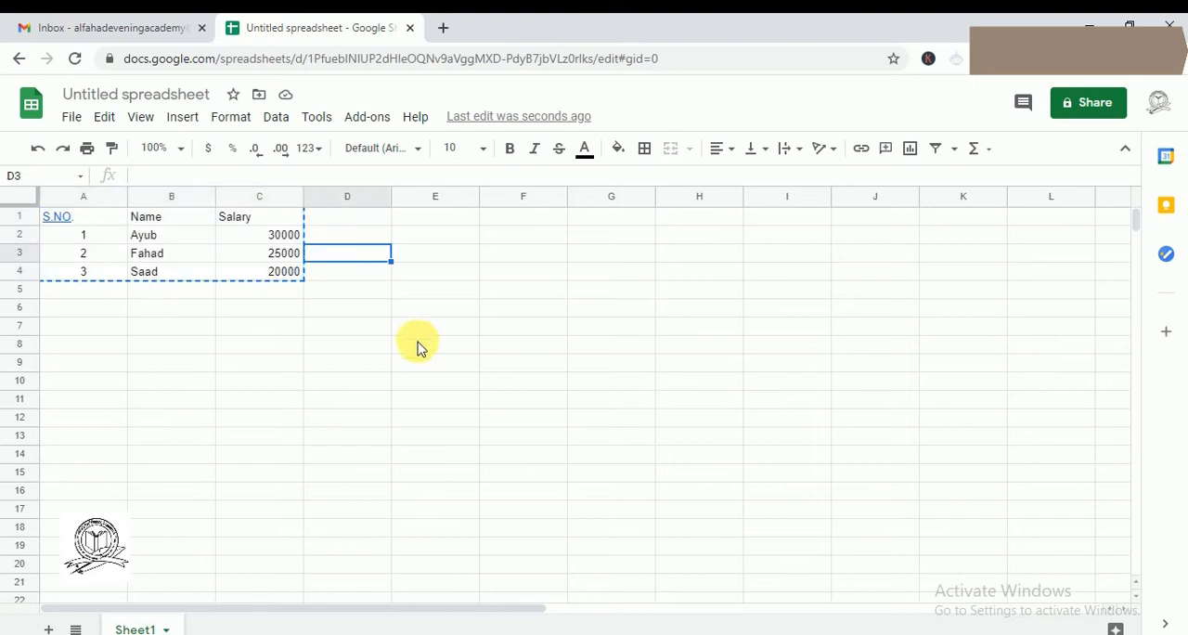
key("ctrl+v")
left_click(422, 418)
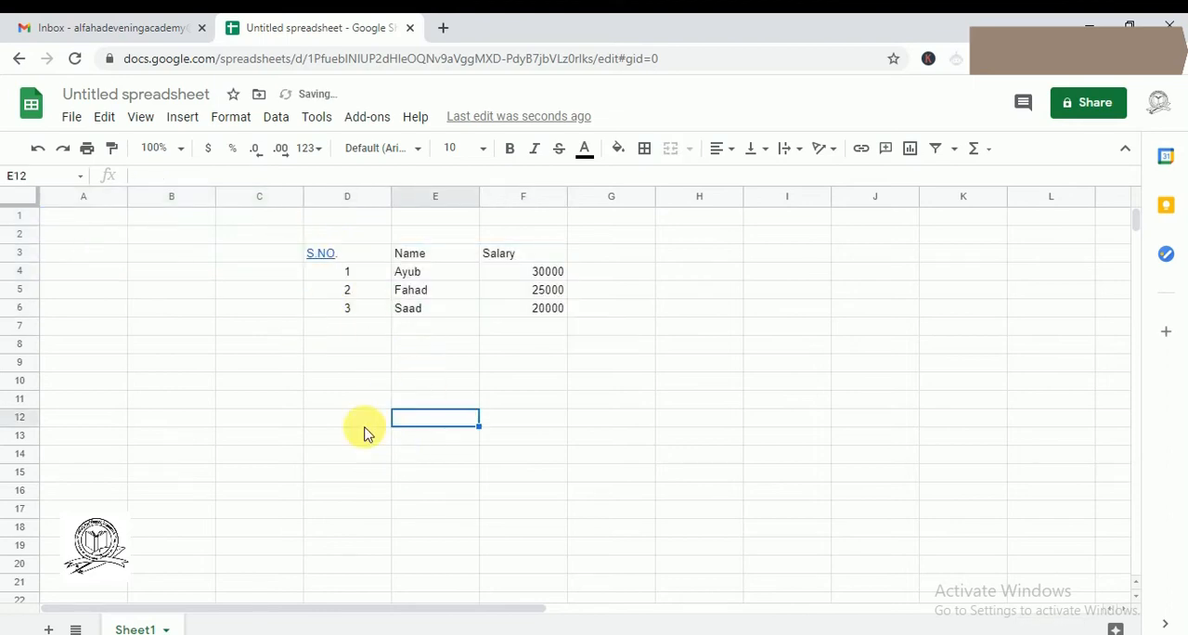
- Copy the range D2:F6 and paste it as a table into the body of the new message in Gmail
left_click_drag(316, 234, 548, 310)
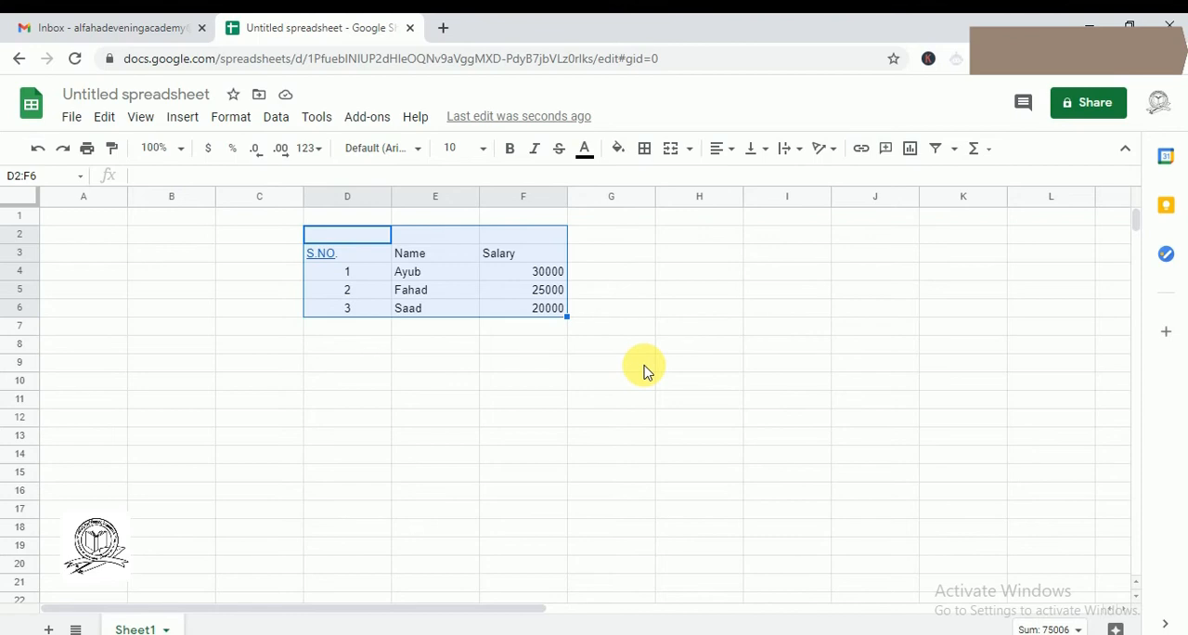
right_click(481, 302)
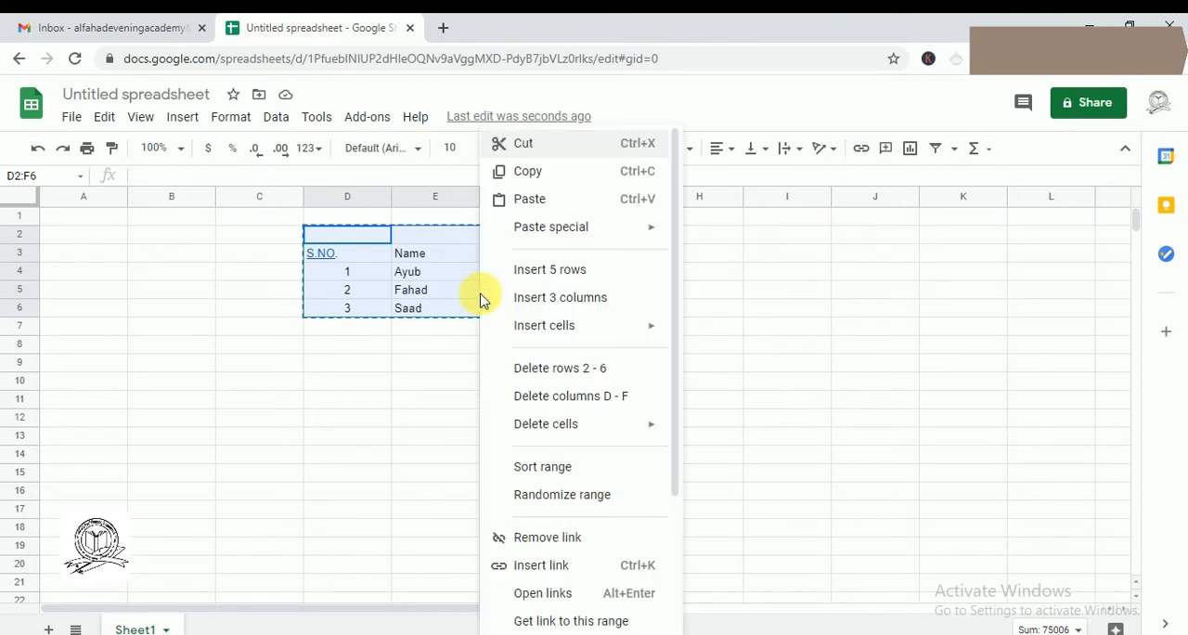
left_click(528, 171)
left_click(135, 20)
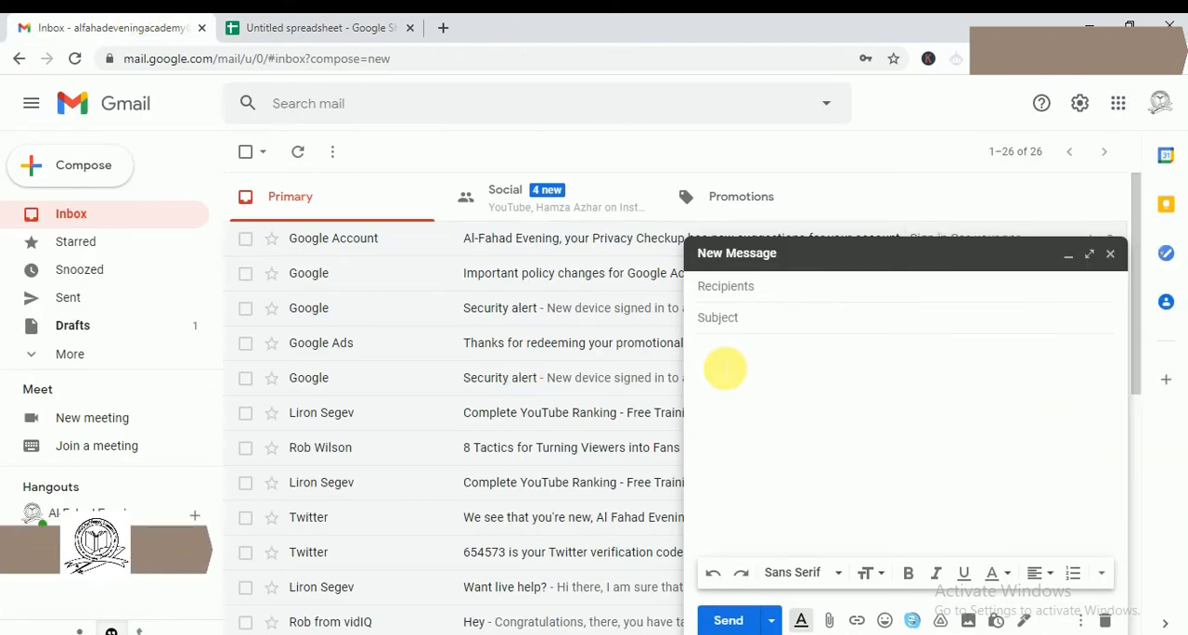
right_click(715, 364)
left_click(771, 496)
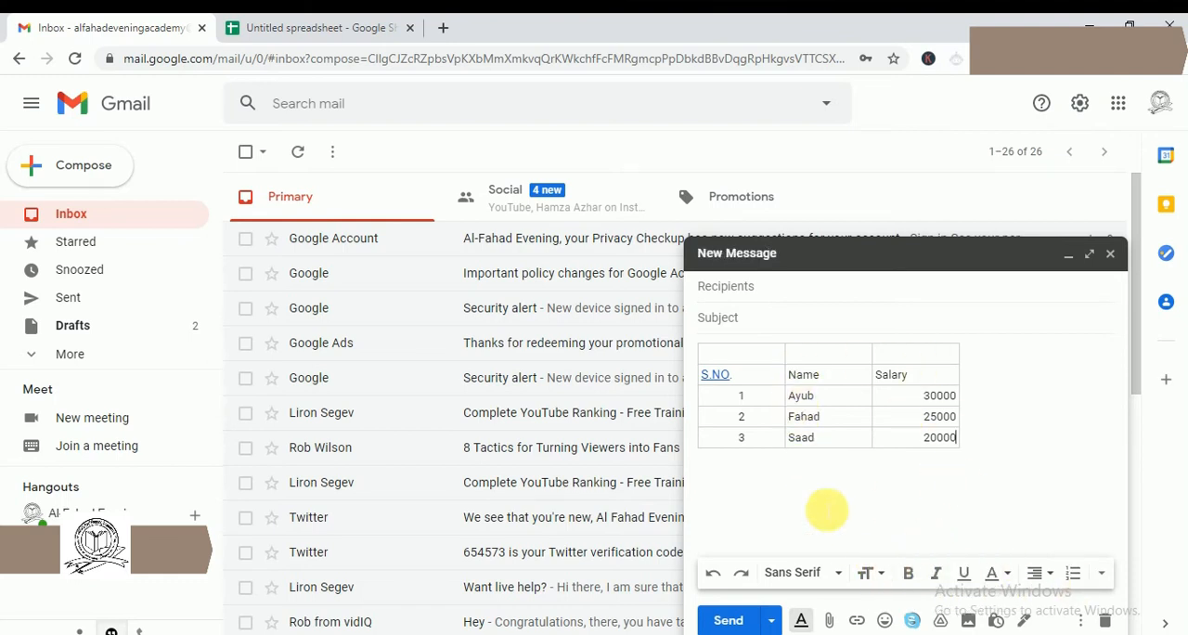
left_click(922, 432)
left_click(305, 26)
left_click(164, 27)
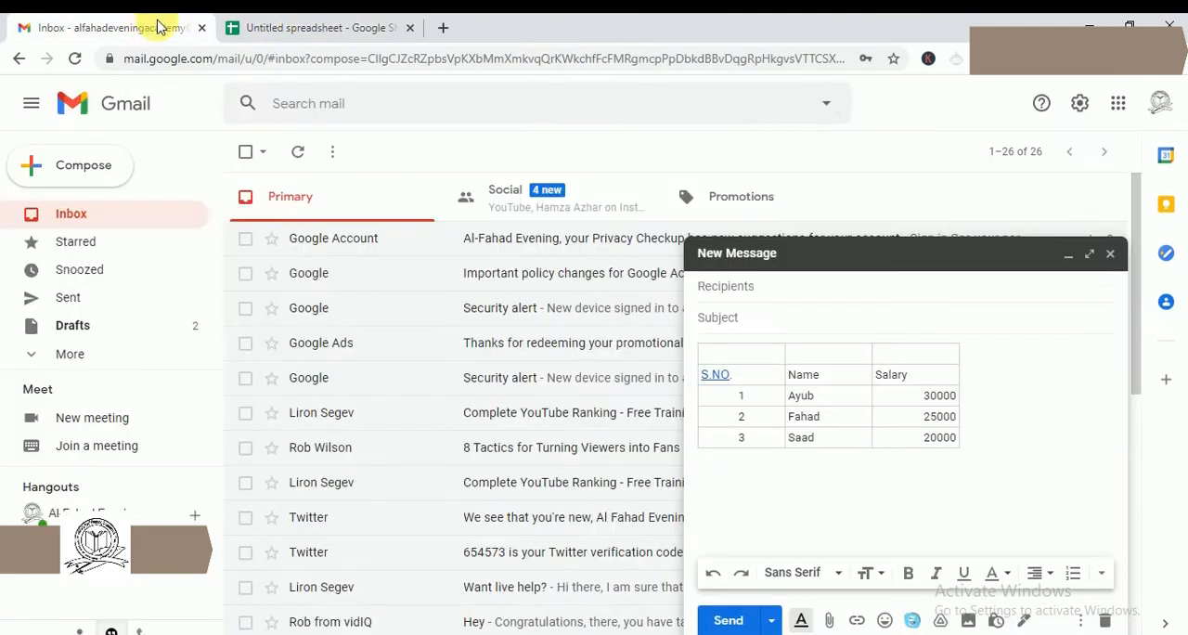
- Switch from Gmail to Google Docs and create a blank document
left_click(1119, 103)
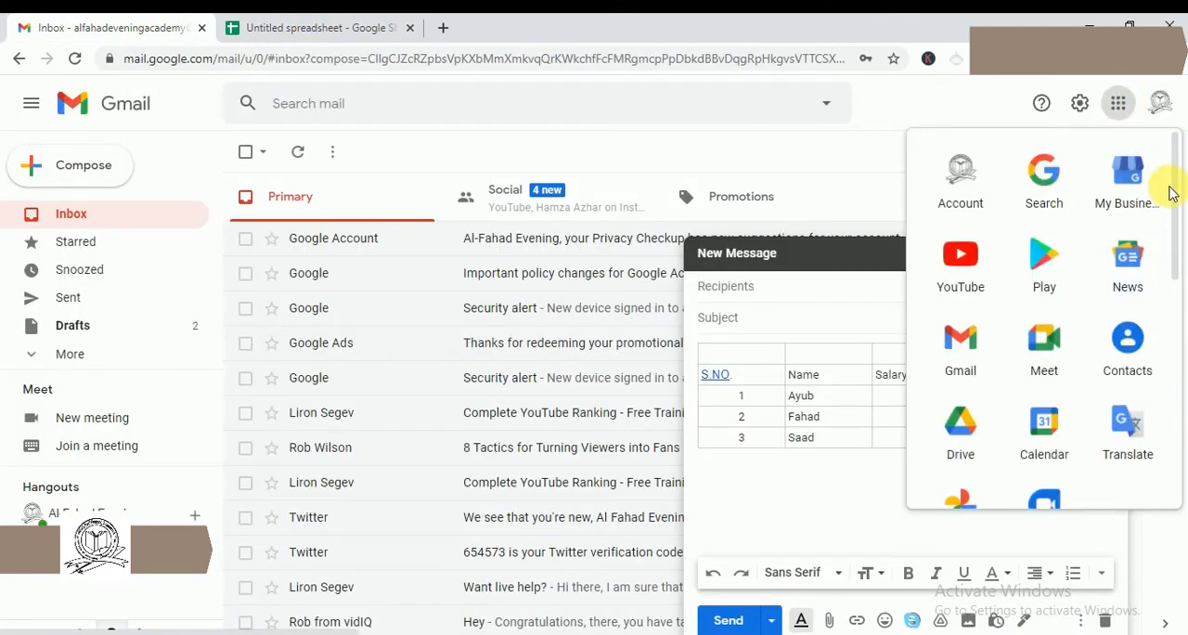
left_click_drag(1170, 178, 1179, 338)
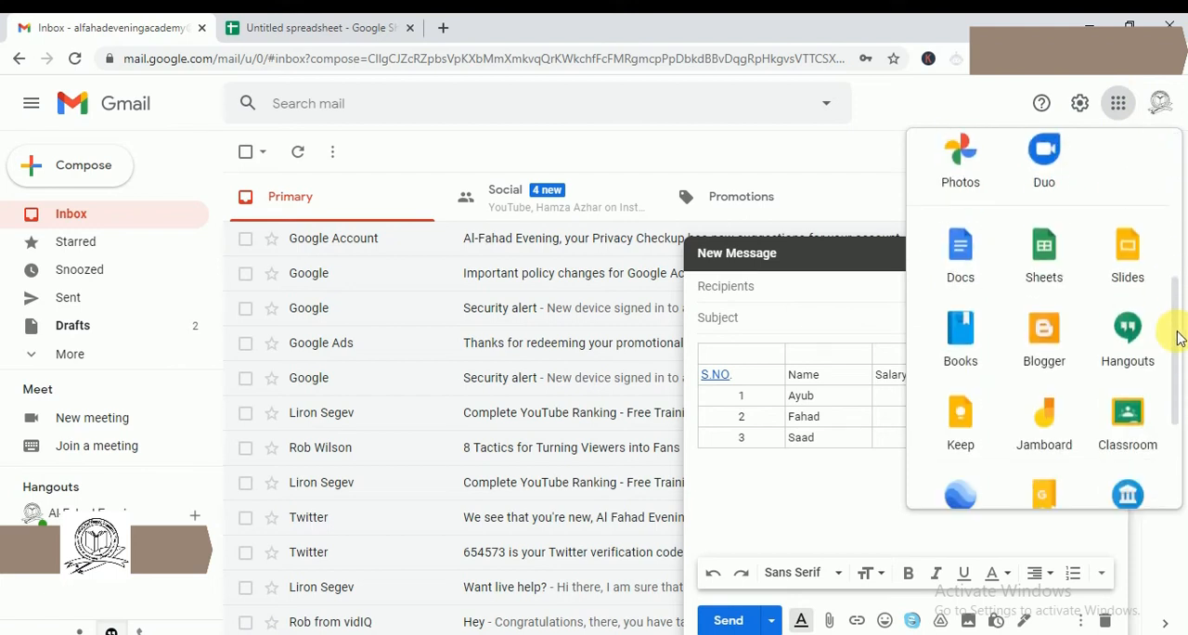
left_click(966, 258)
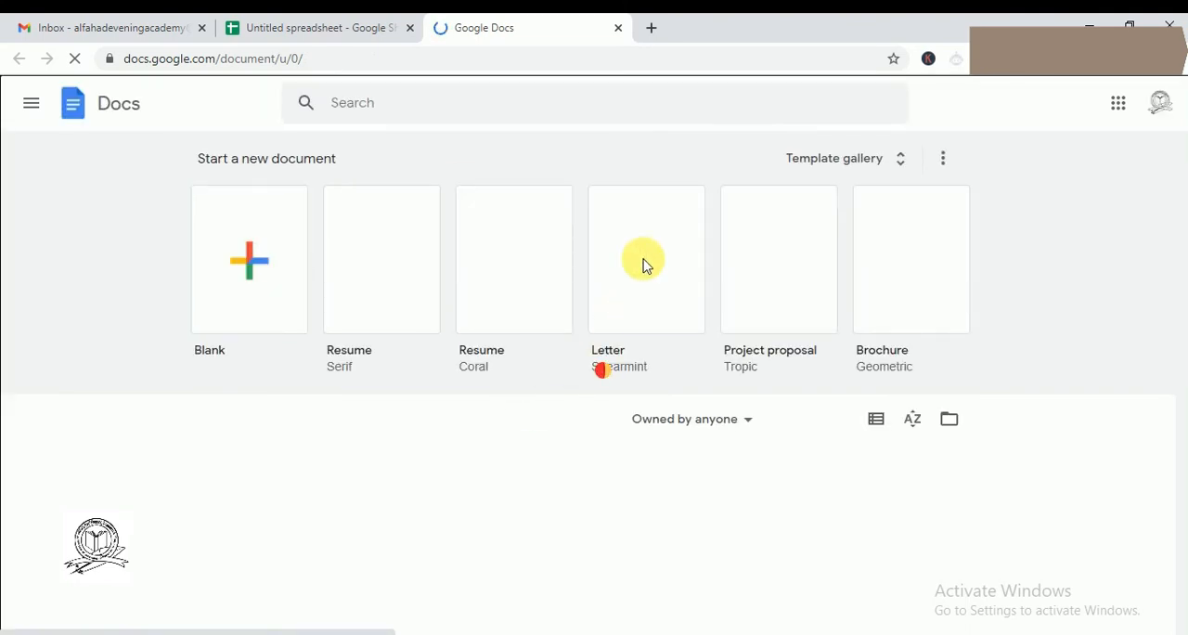
left_click(320, 26)
left_click(469, 26)
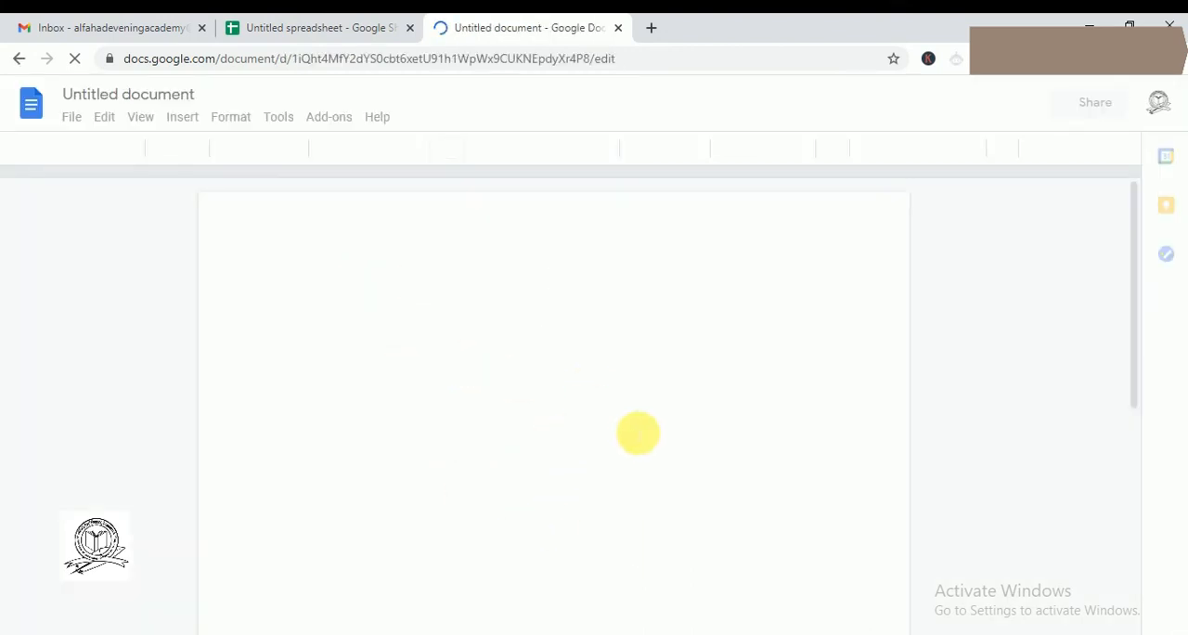
left_click(303, 18)
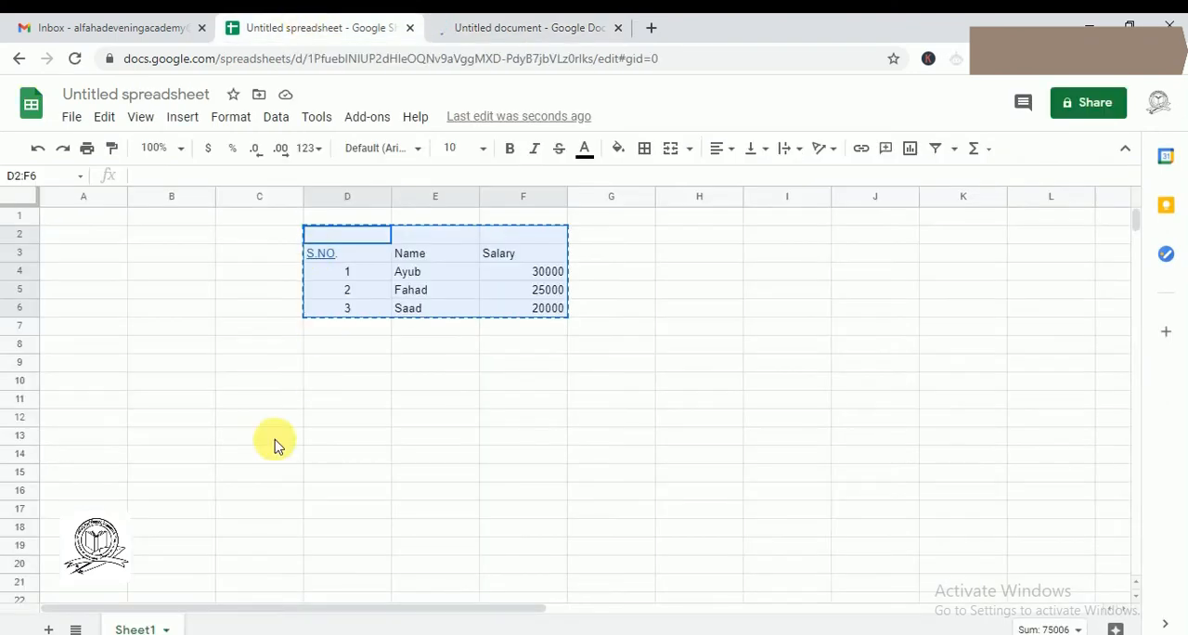
left_click(480, 27)
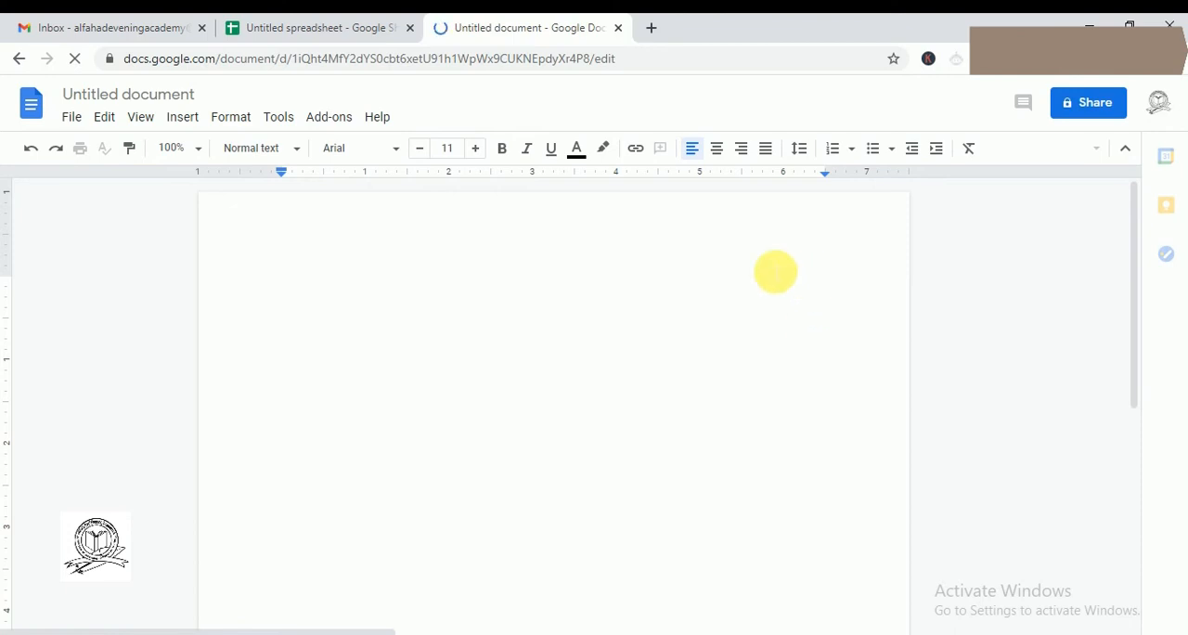
- Insert a 3 x 3 table into the blank document
left_click(183, 119)
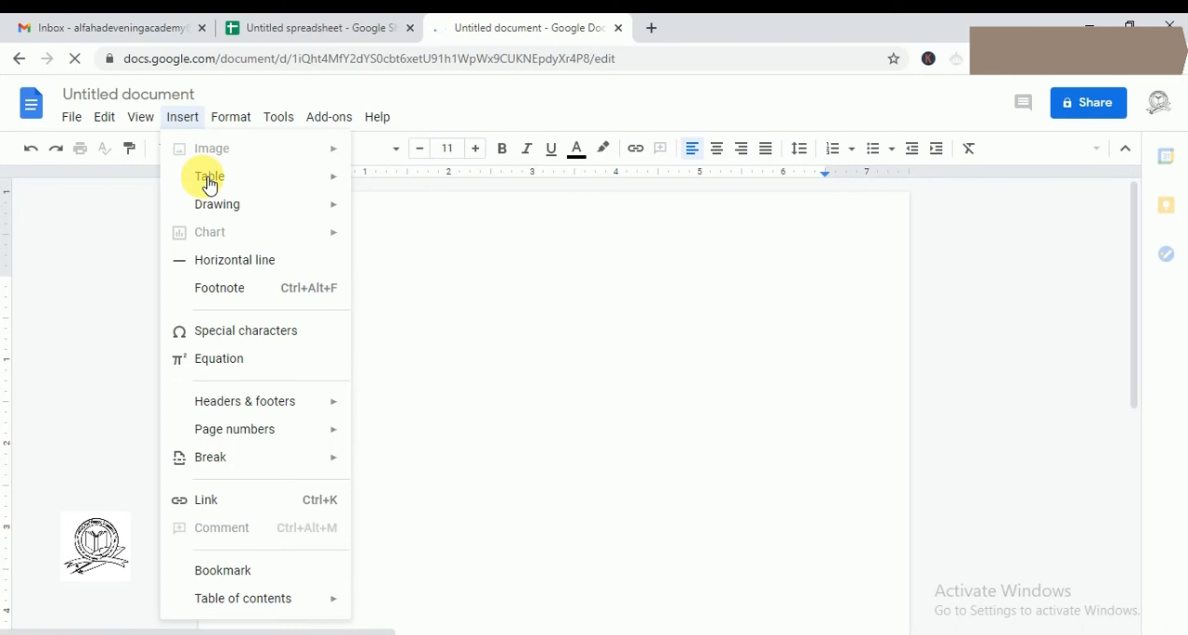
mouse_move(206, 177)
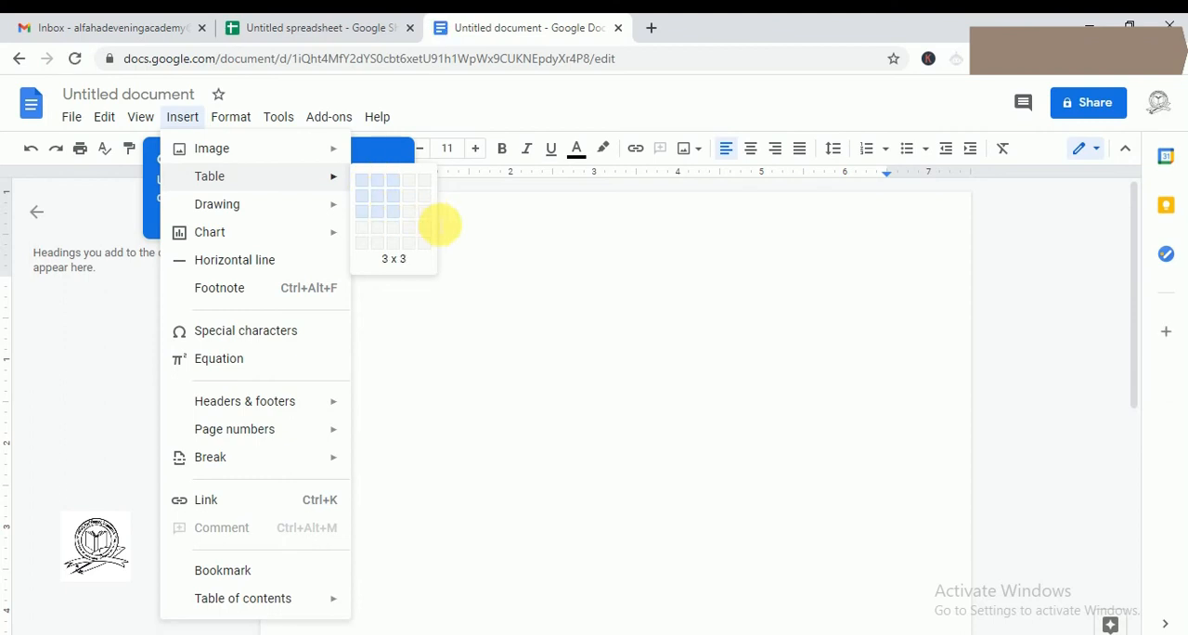
left_click(439, 223)
- Enter the column headers S.NO, Name and Salary in the first row of the table
type("S")
key("Tab")
type("Nam")
key("Tab")
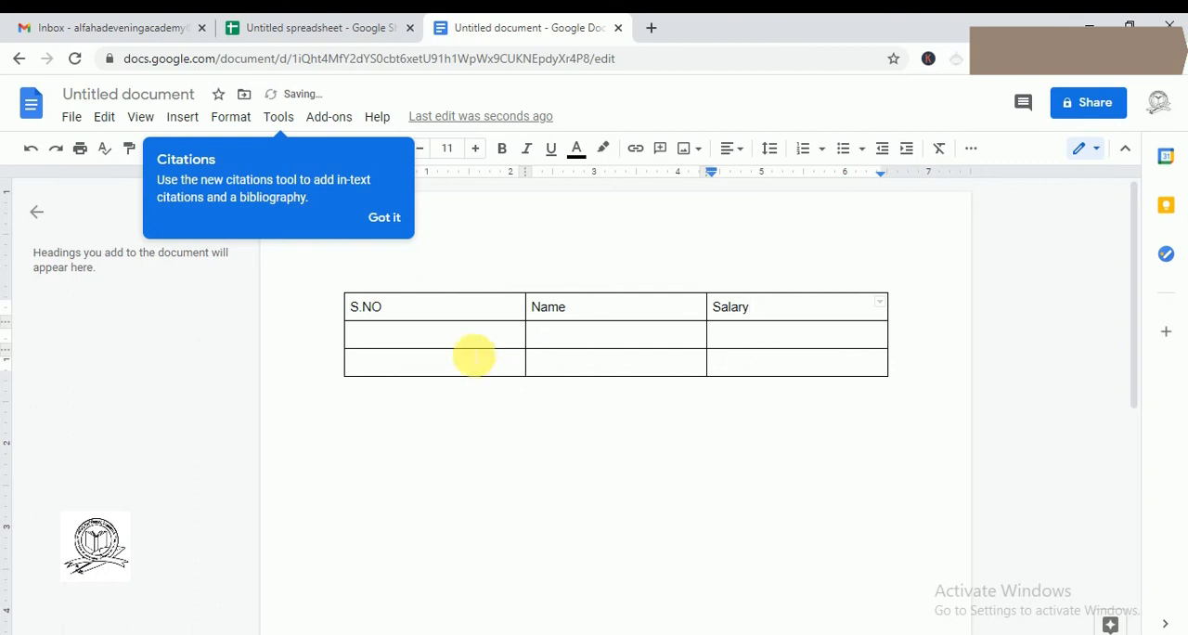
- Enter the serial numbers 1 and 2 under the S.NO header
key("Tab")
type("1")
key("Down")
type("2")
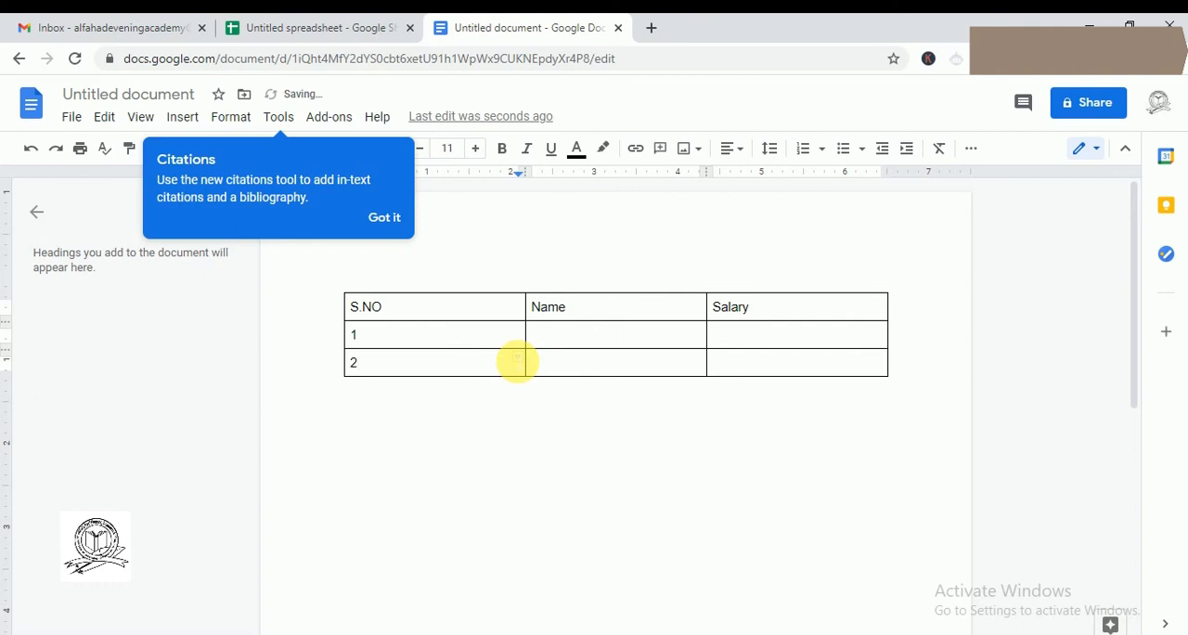
- Fill in the two people's names in the Name column and the salaries 30000 and 25000 in the Salary column
key("Left")
type("Fa")
key("Up")
key("Right")
key("Right")
key("Right")
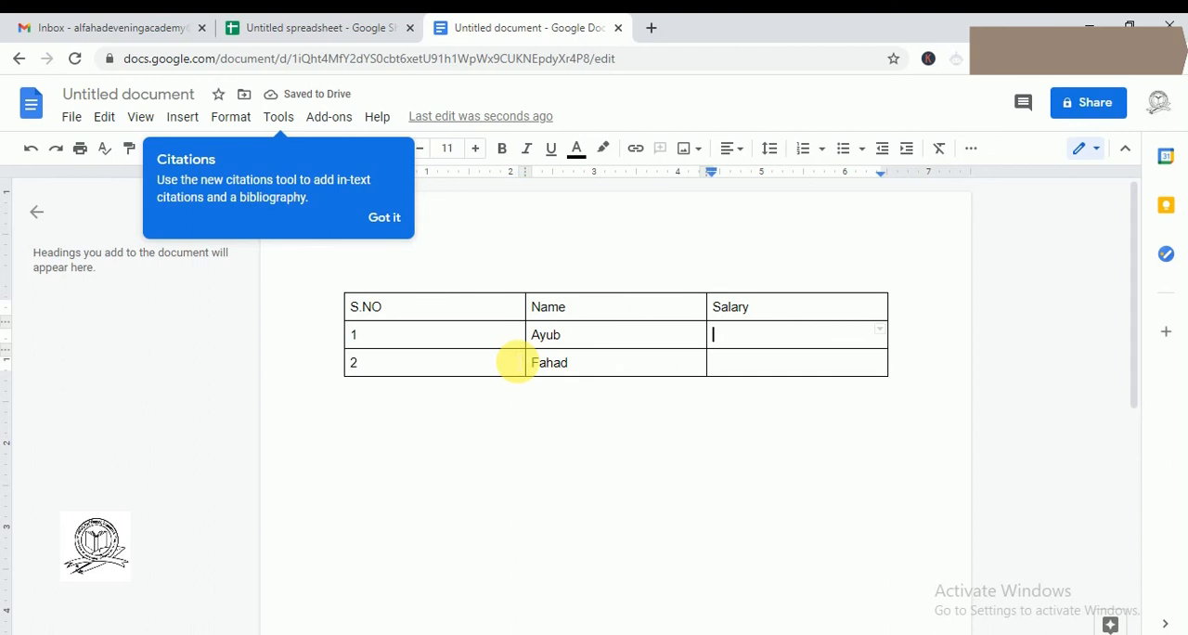
type("30000")
key("Down")
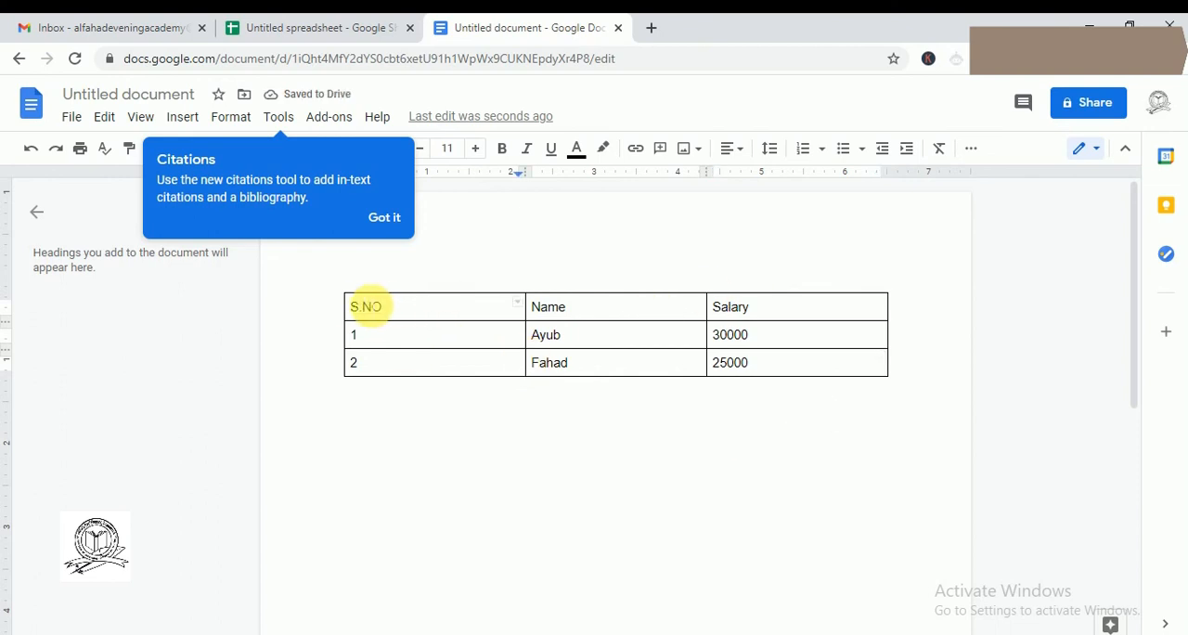
- Copy the whole table from the document and paste it below the existing table in the Gmail message
right_click(351, 304)
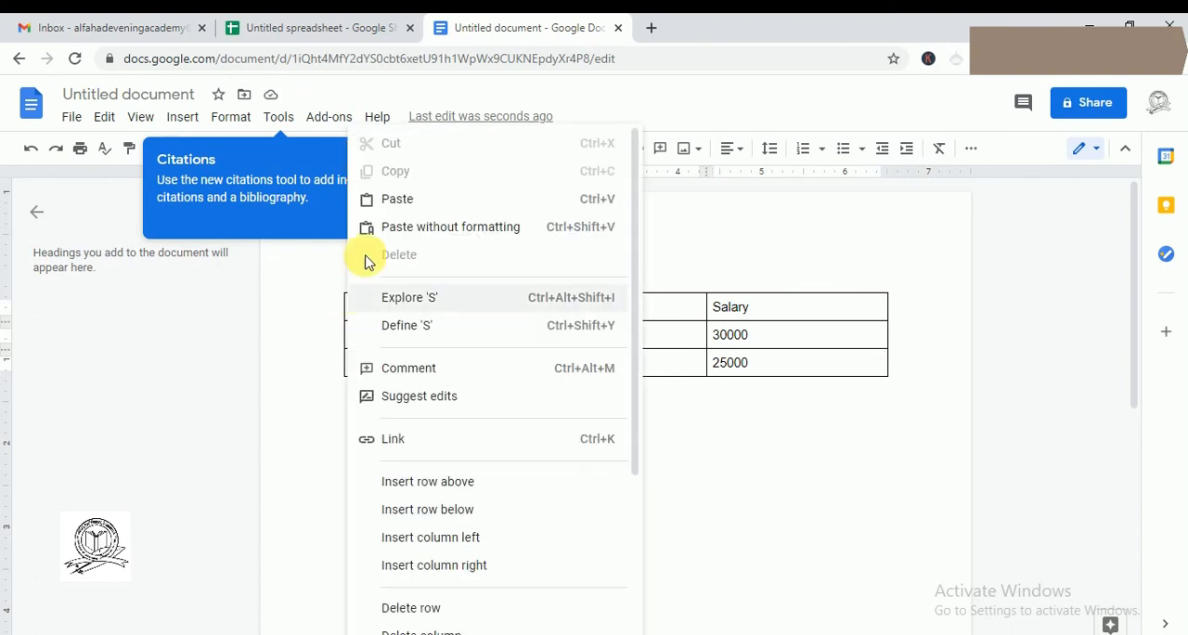
left_click(728, 335)
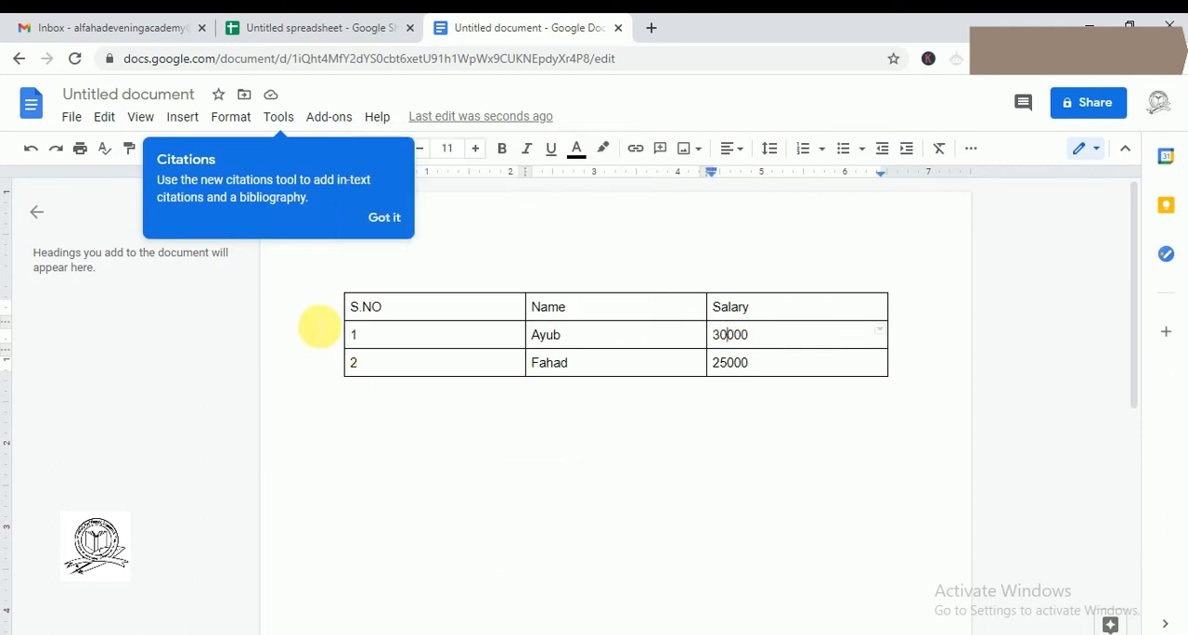
left_click_drag(342, 308, 897, 377)
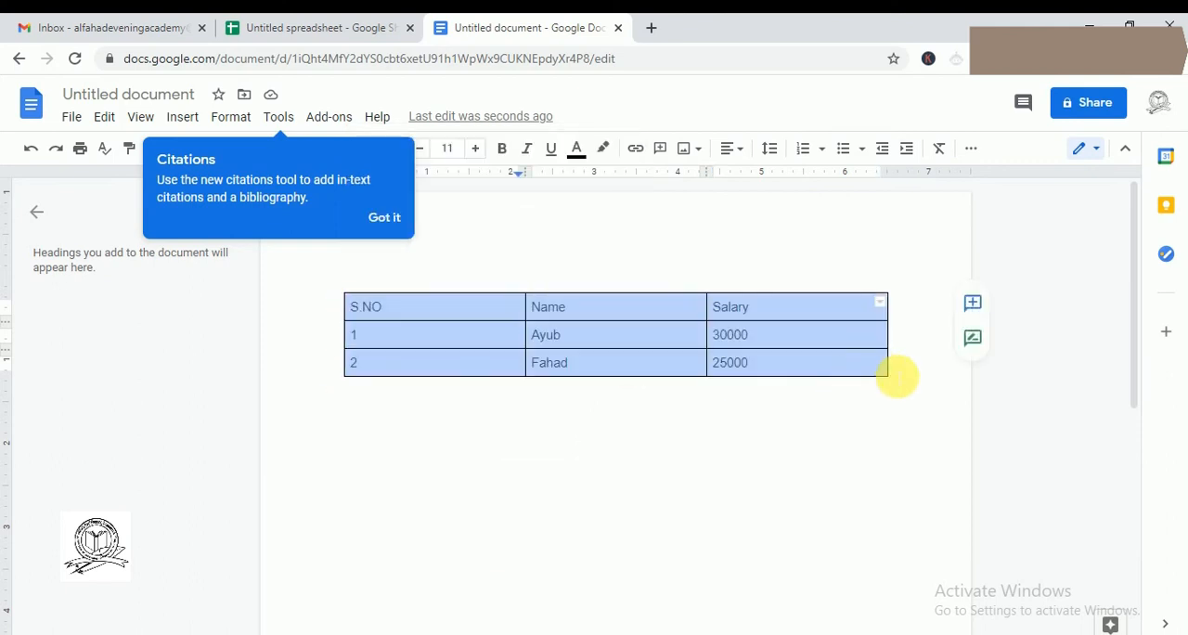
right_click(867, 309)
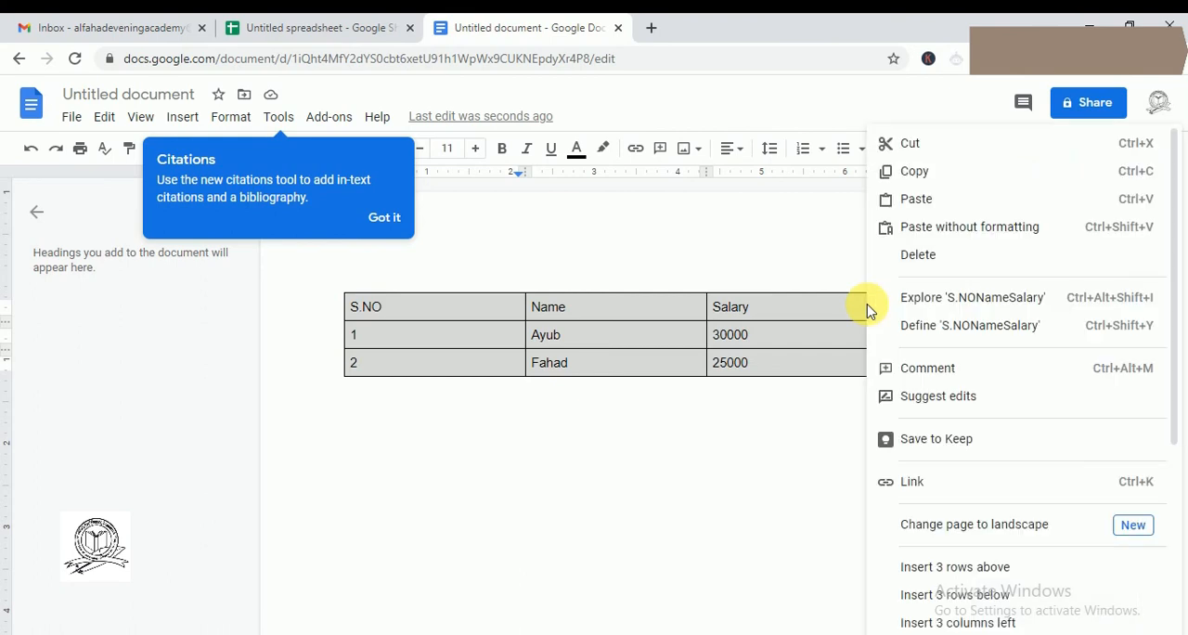
left_click(965, 171)
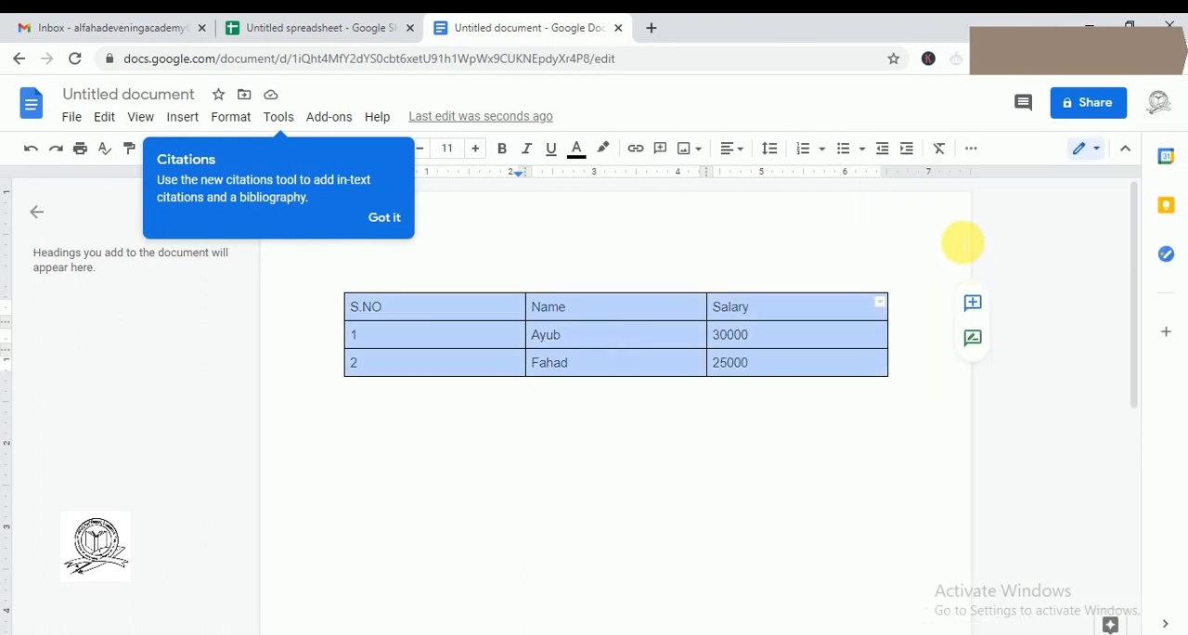
left_click(279, 28)
left_click(112, 22)
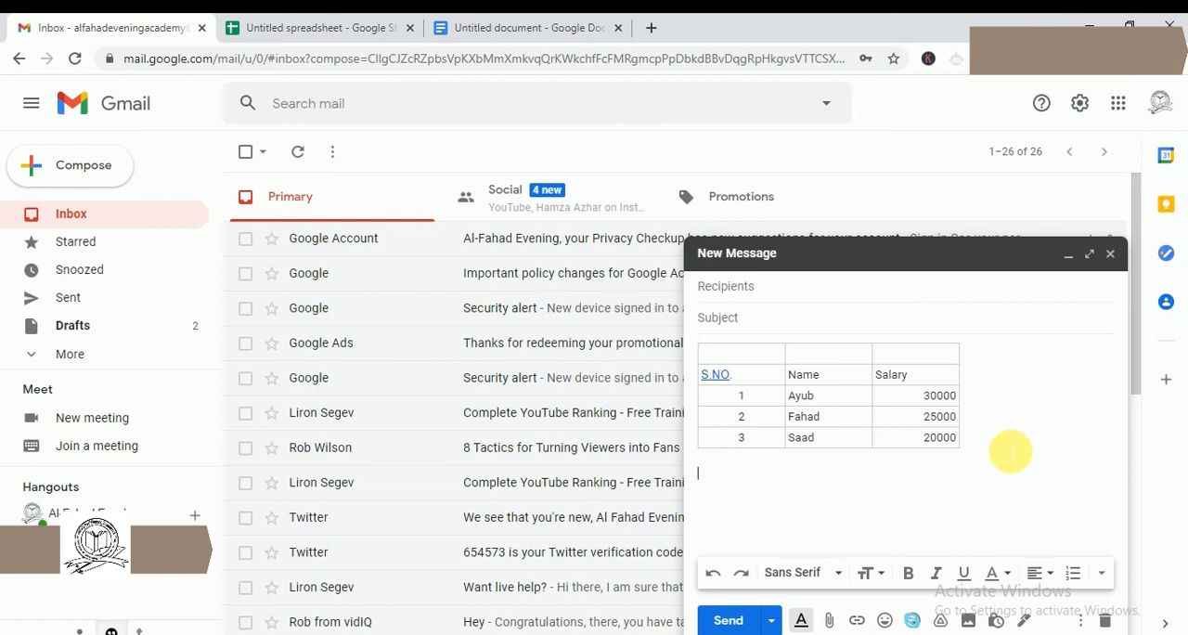
key("ctrl+v")
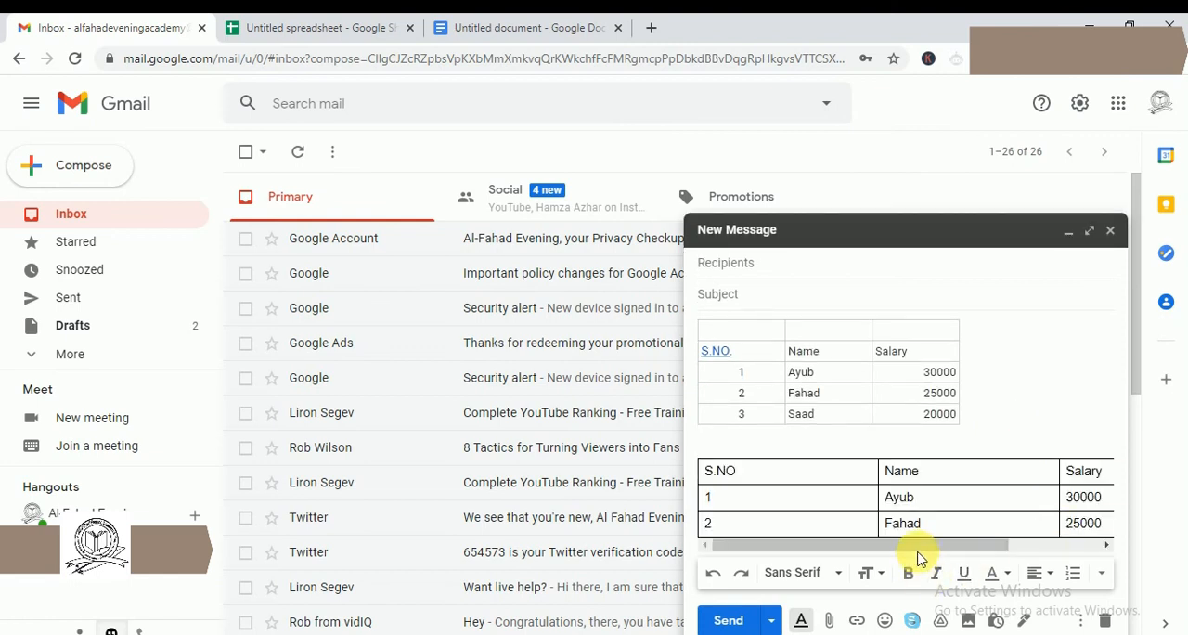
- Check the full width of the pasted table in the message and compare both tables with their sources in Google Sheets and Docs
left_click_drag(947, 546, 1074, 504)
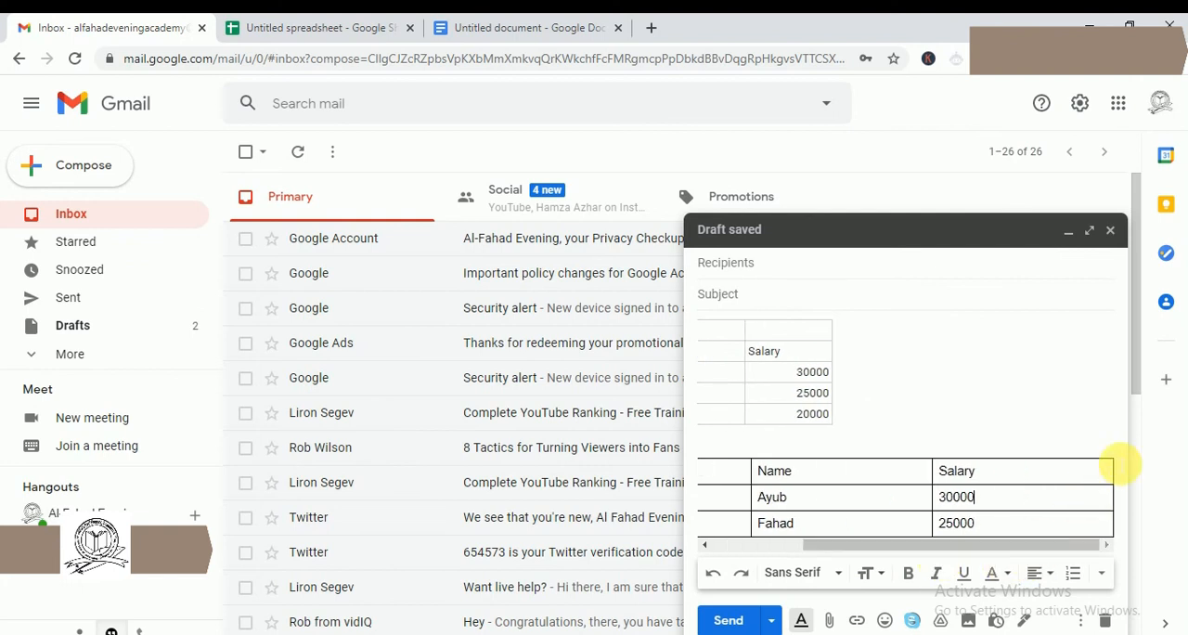
left_click_drag(962, 544, 719, 549)
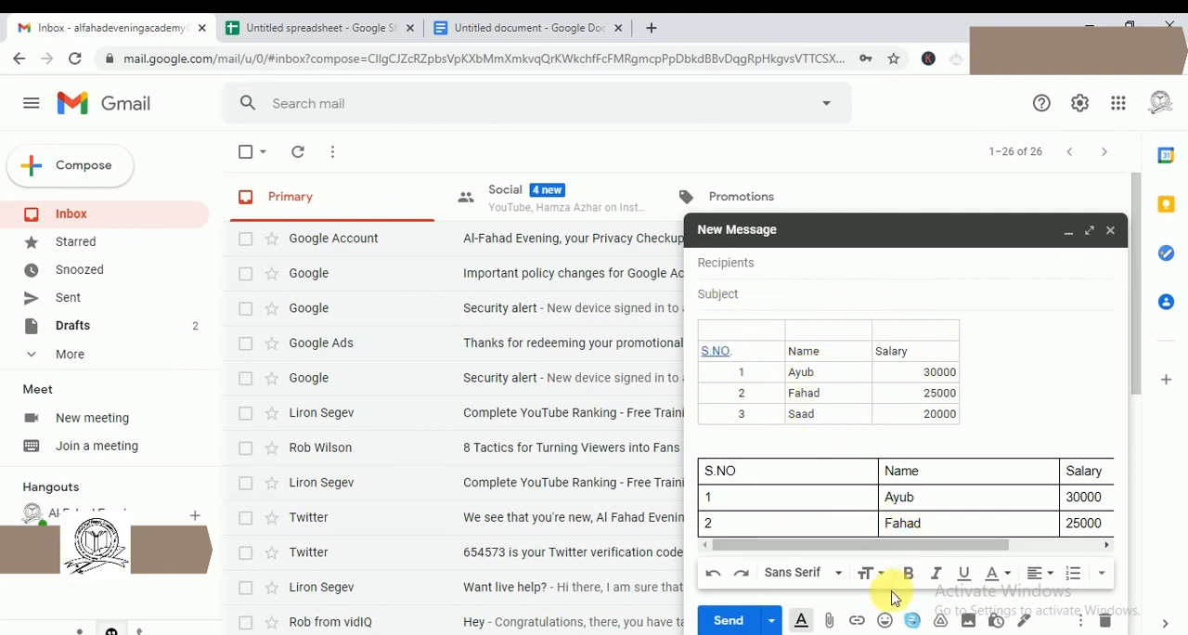
left_click(311, 27)
left_click(542, 475)
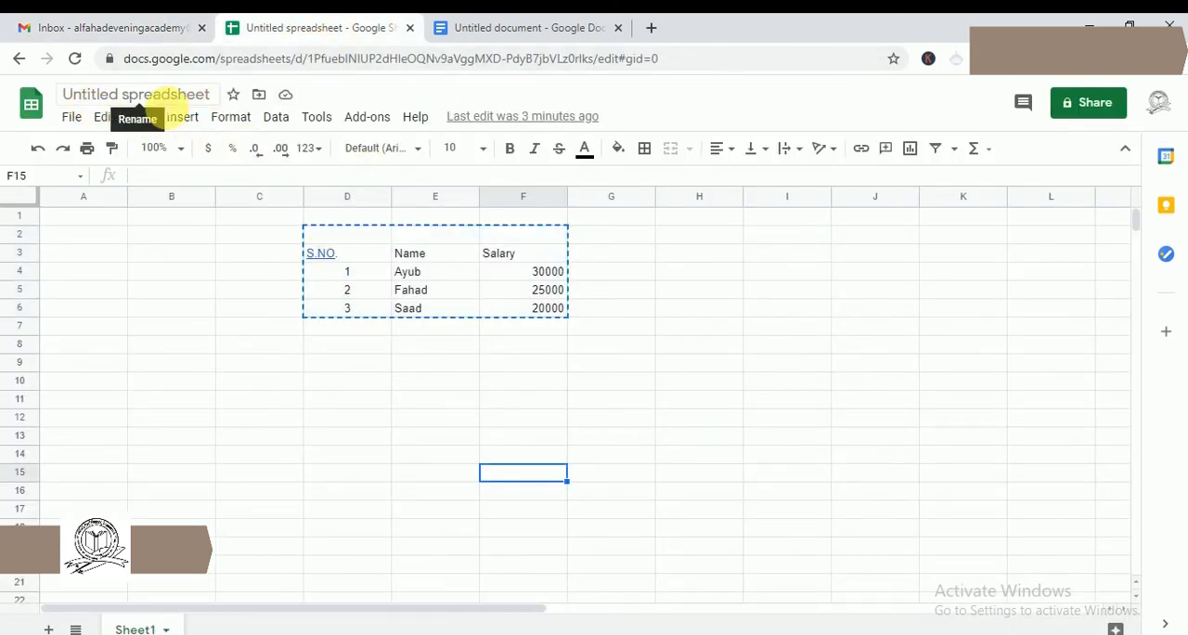
left_click(557, 27)
key("ctrl+a")
left_click(603, 544)
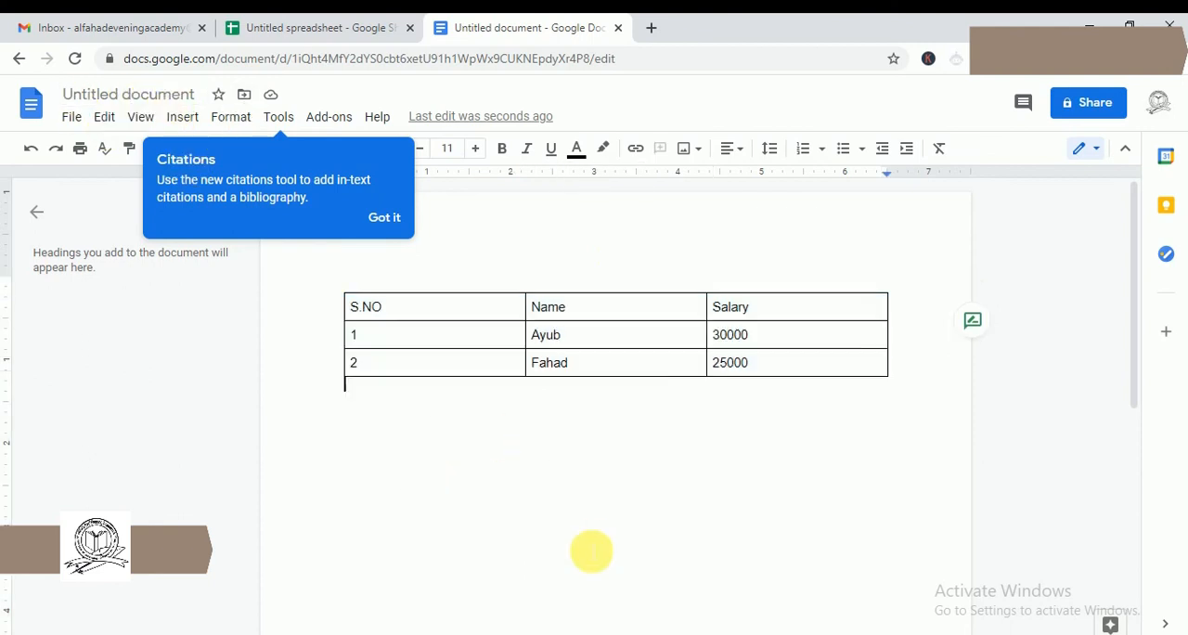
left_click(295, 23)
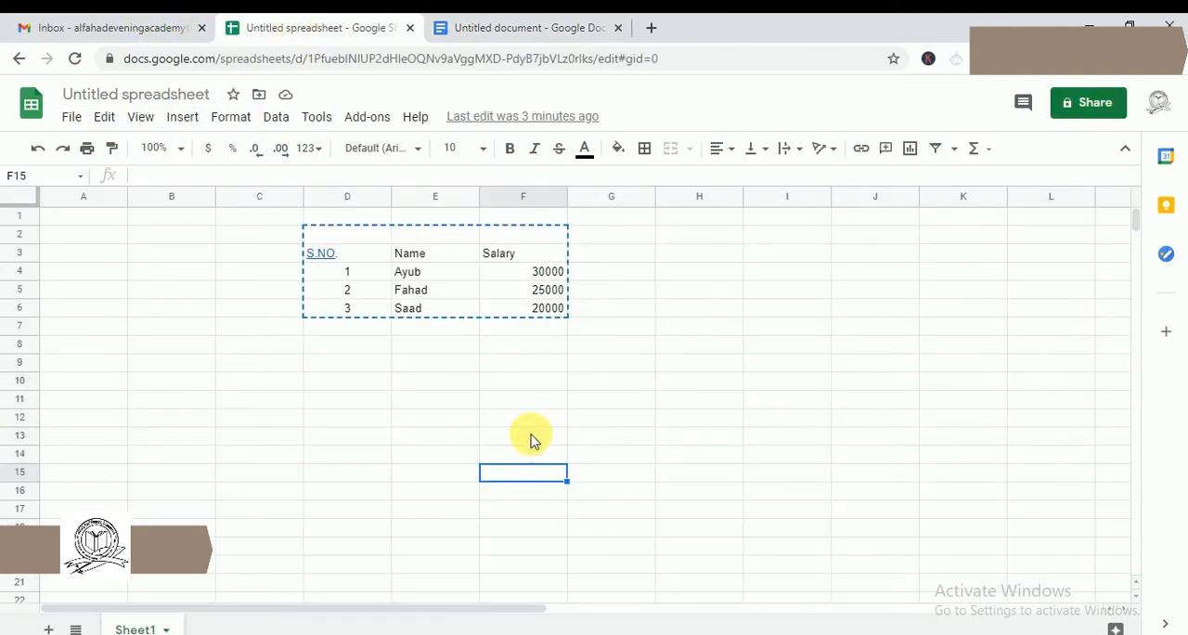
left_click(26, 24)
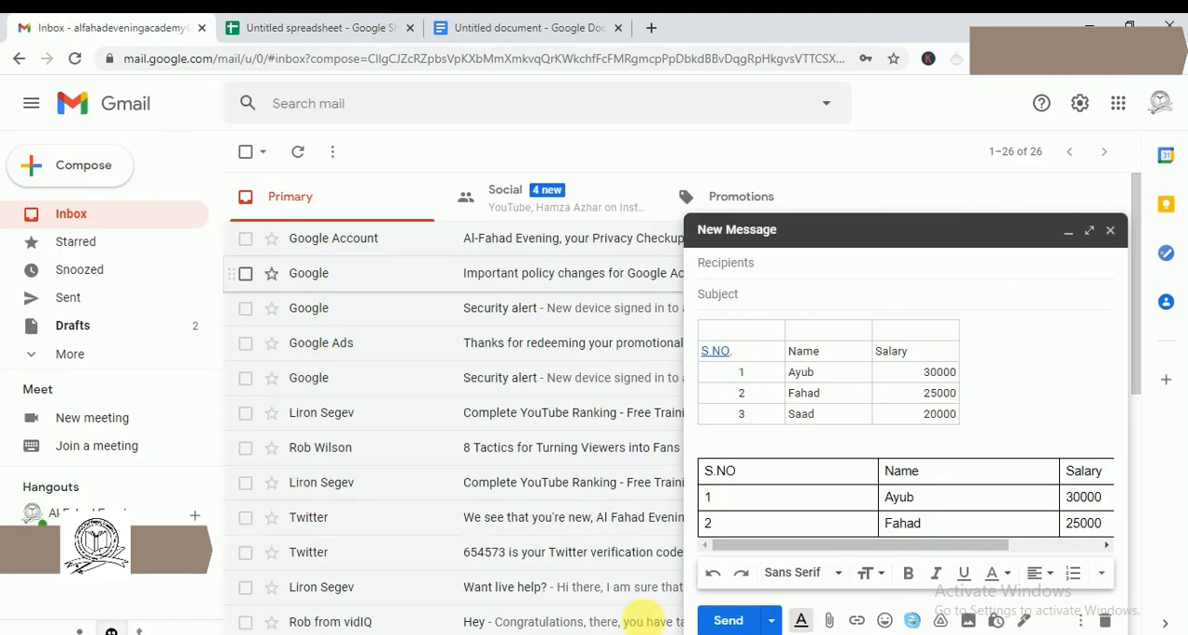